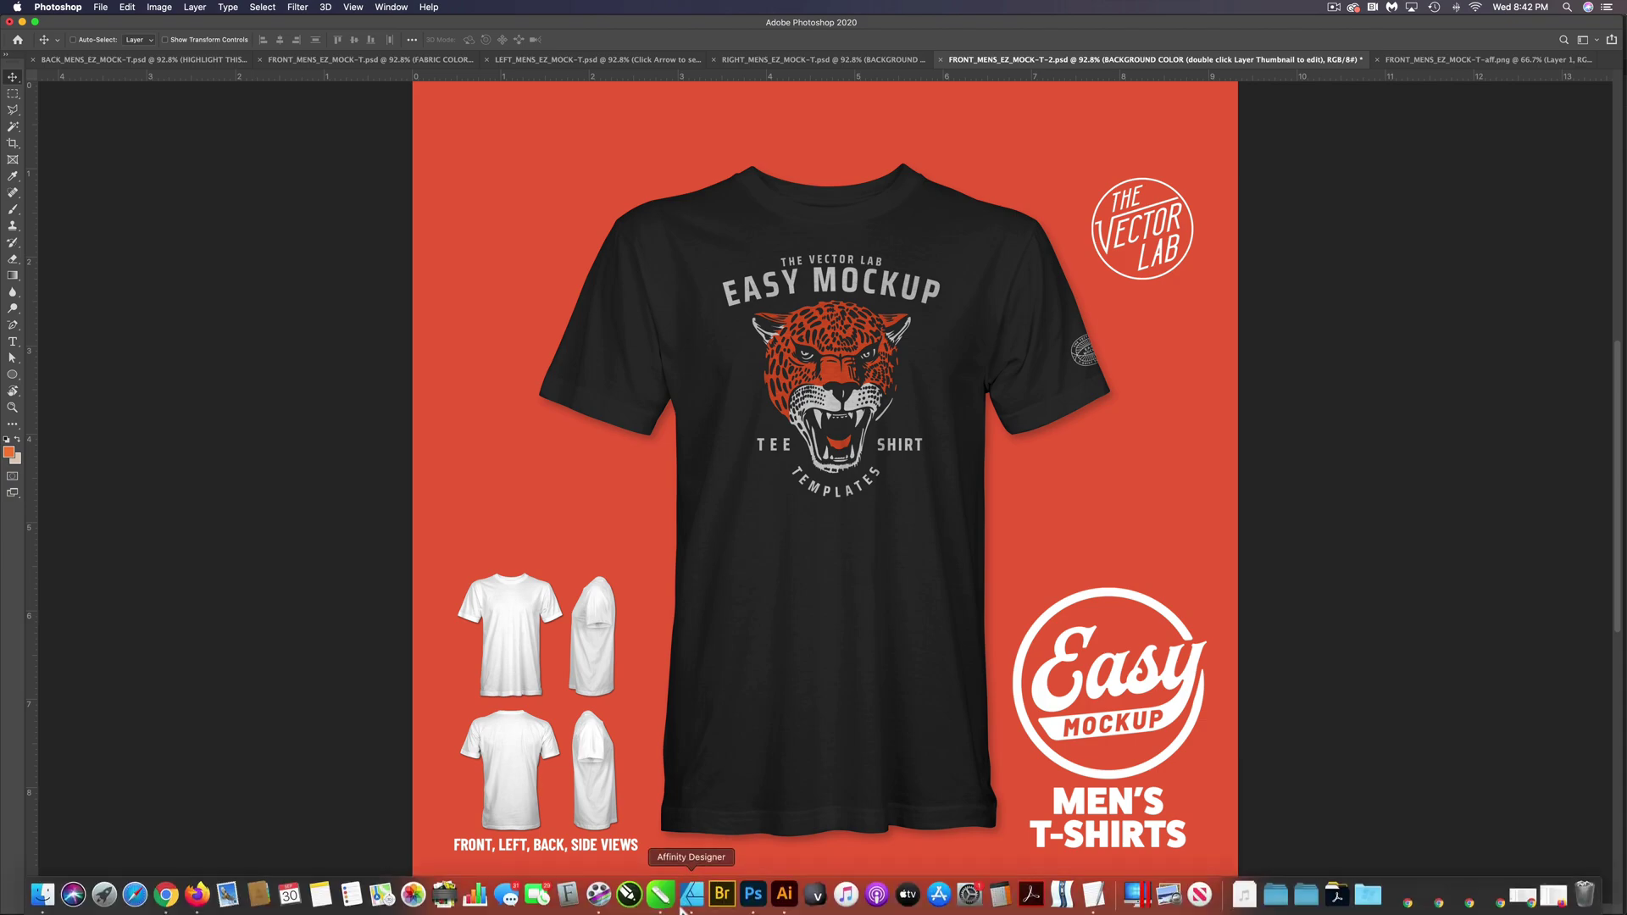
Step: Switch from Photoshop to the yellow T-shirt mockup open in CorelDRAW
left_click(660, 904)
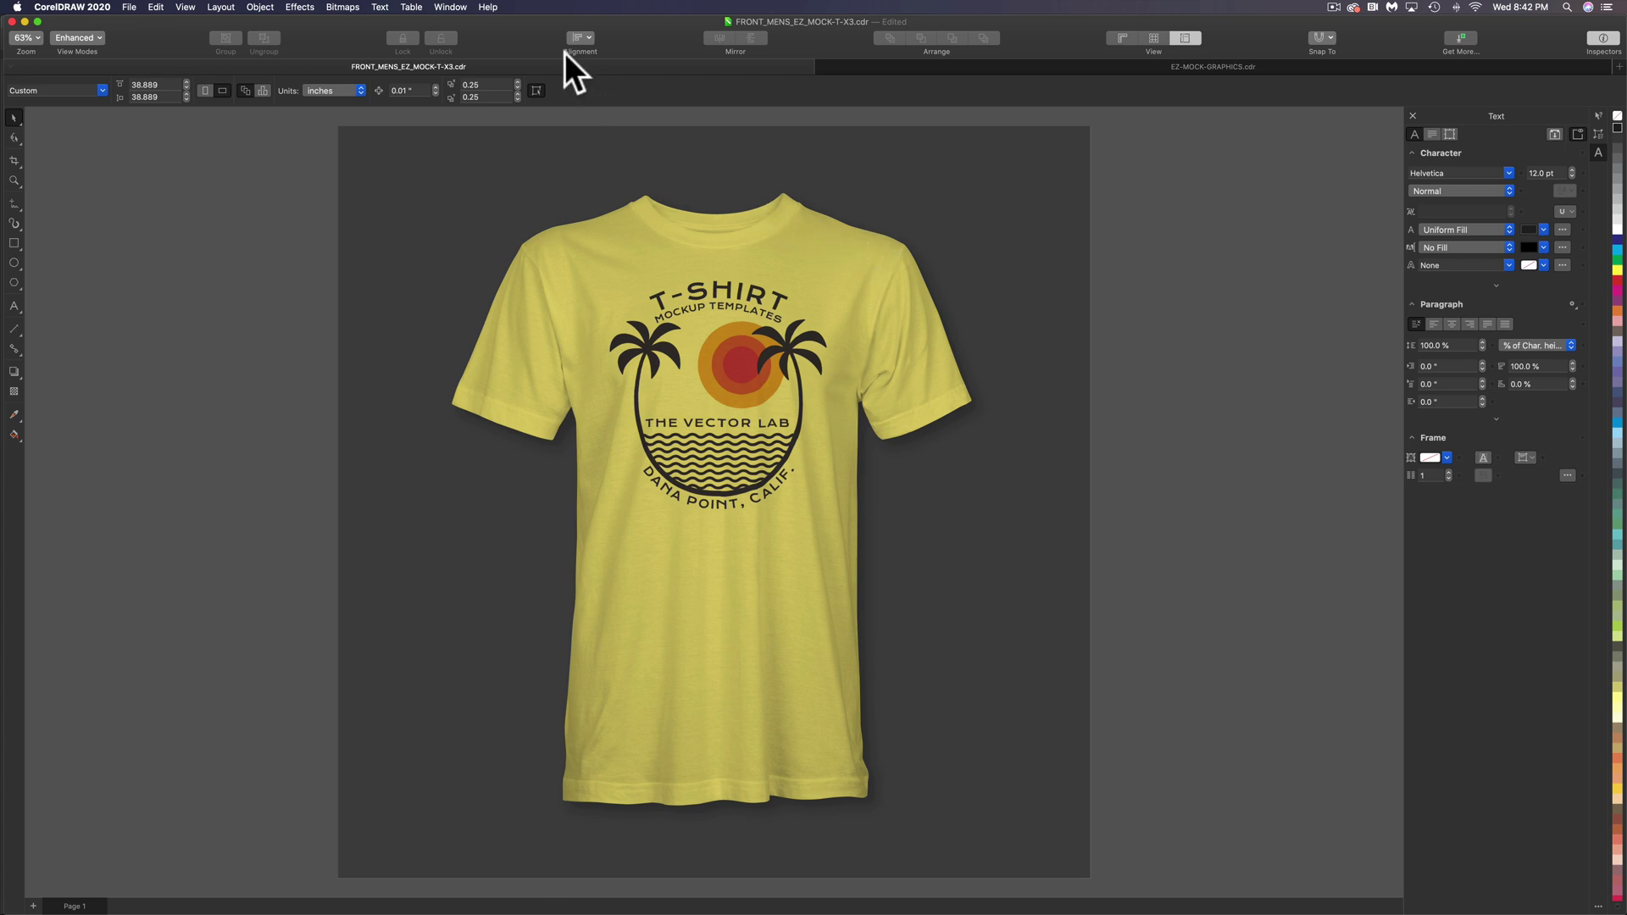
Step: Open the Objects inspector from Window > Inspectors to list the mockup's layers
left_click(442, 3)
mouse_move(476, 109)
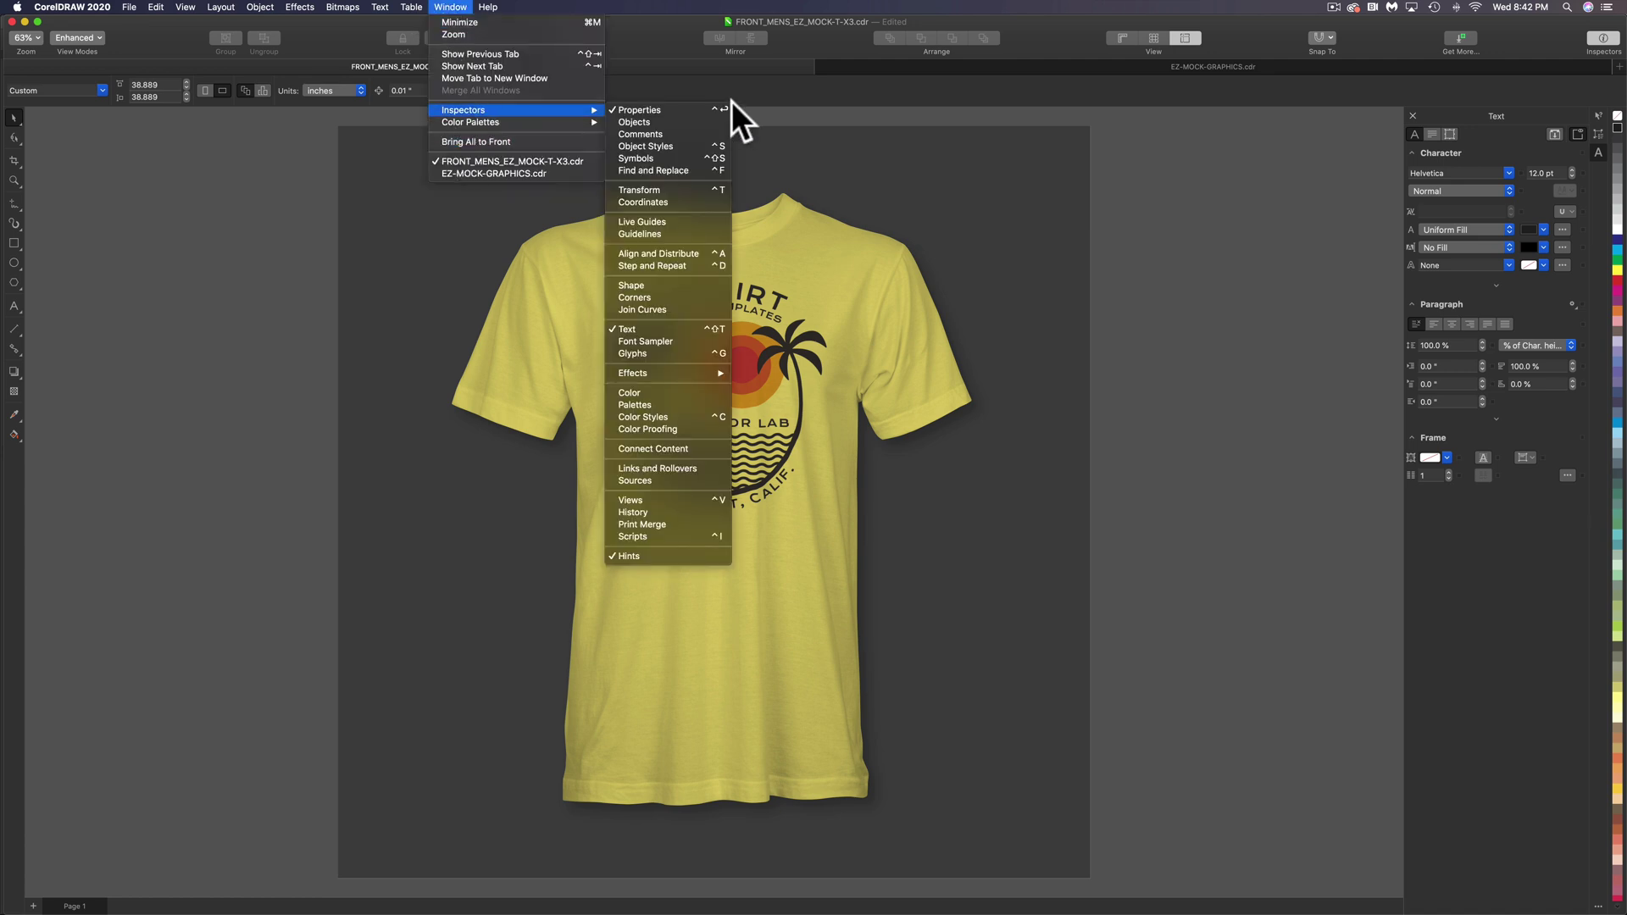
left_click(714, 120)
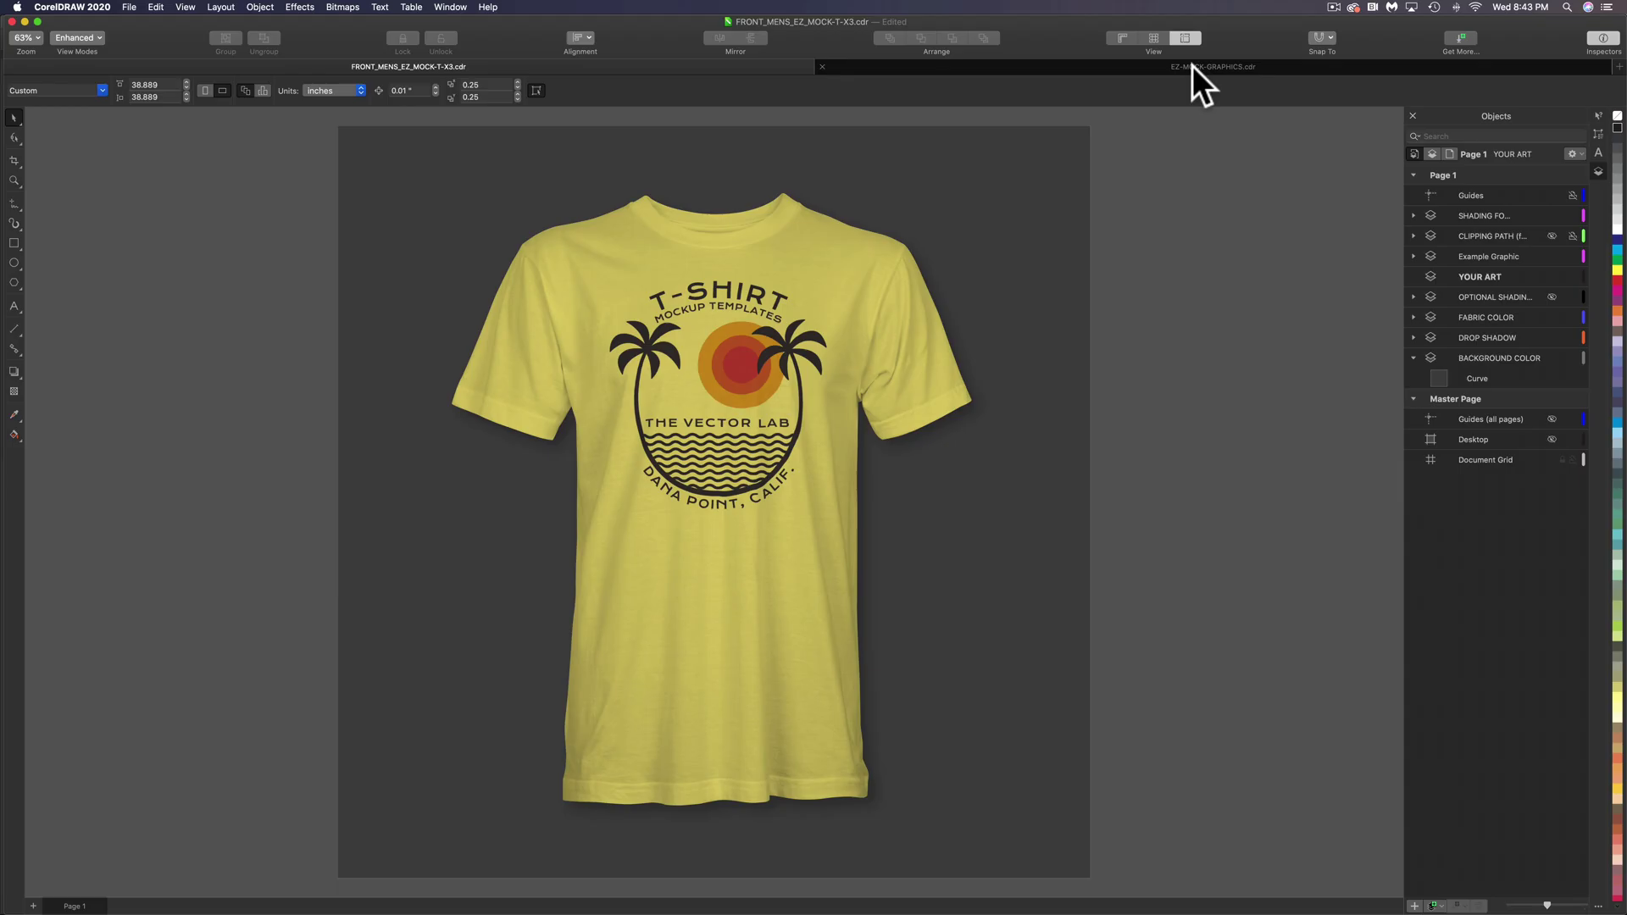
Step: Select and copy the jaguar Easy Mockup group in EZ-MOCK-GRAPHICS.cdr, then return to FRONT_MENS
left_click(1192, 66)
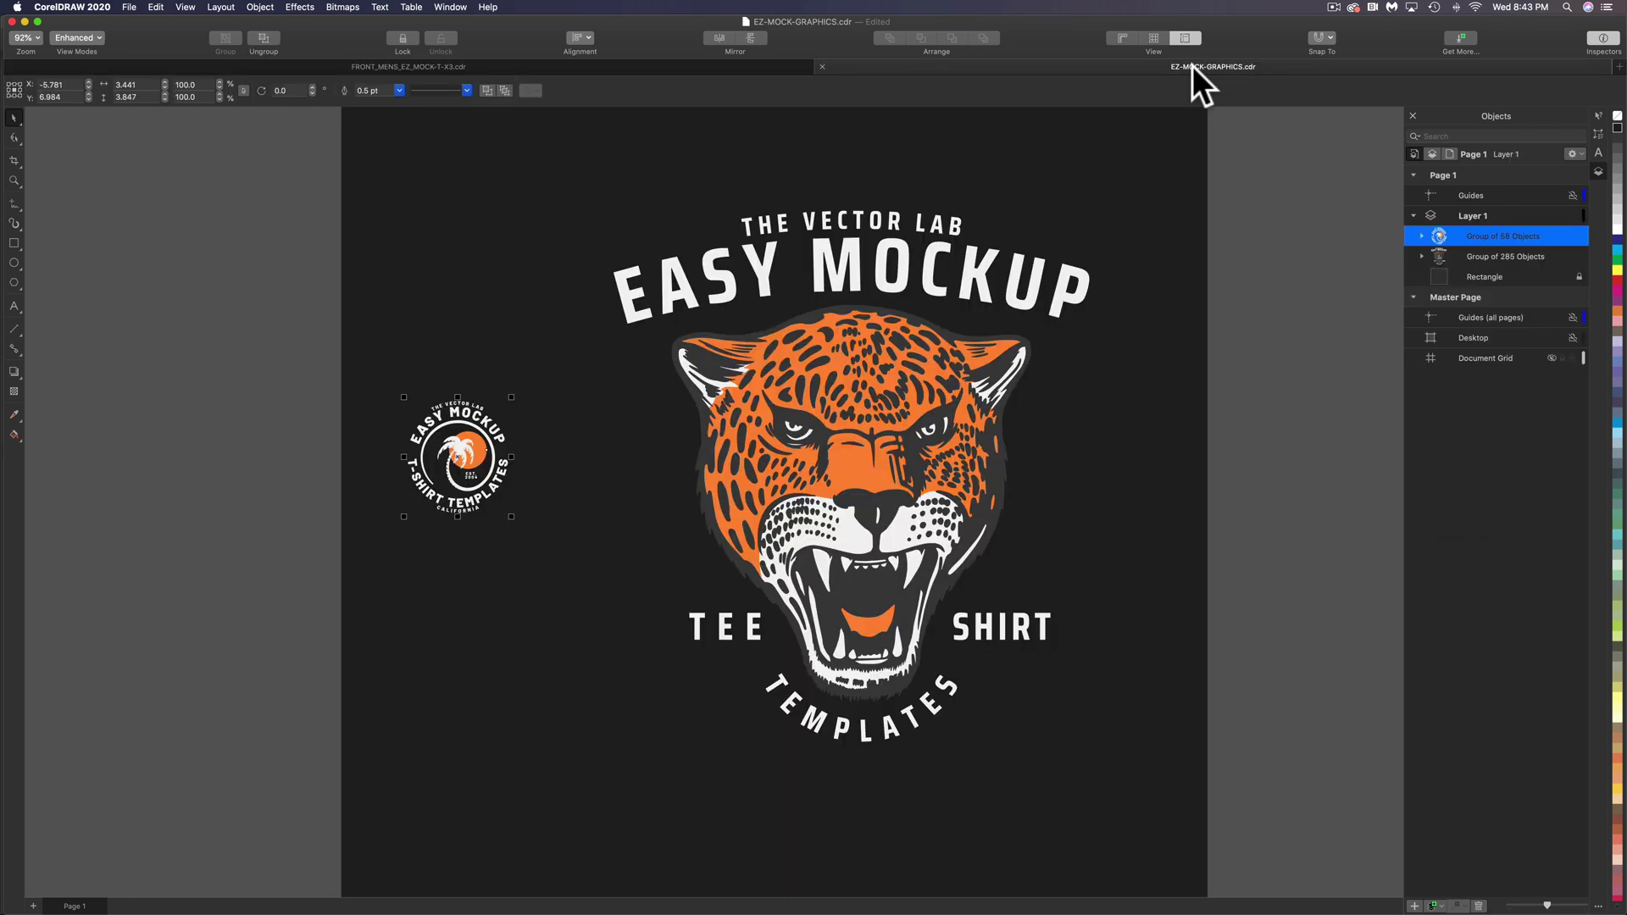
left_click(841, 380)
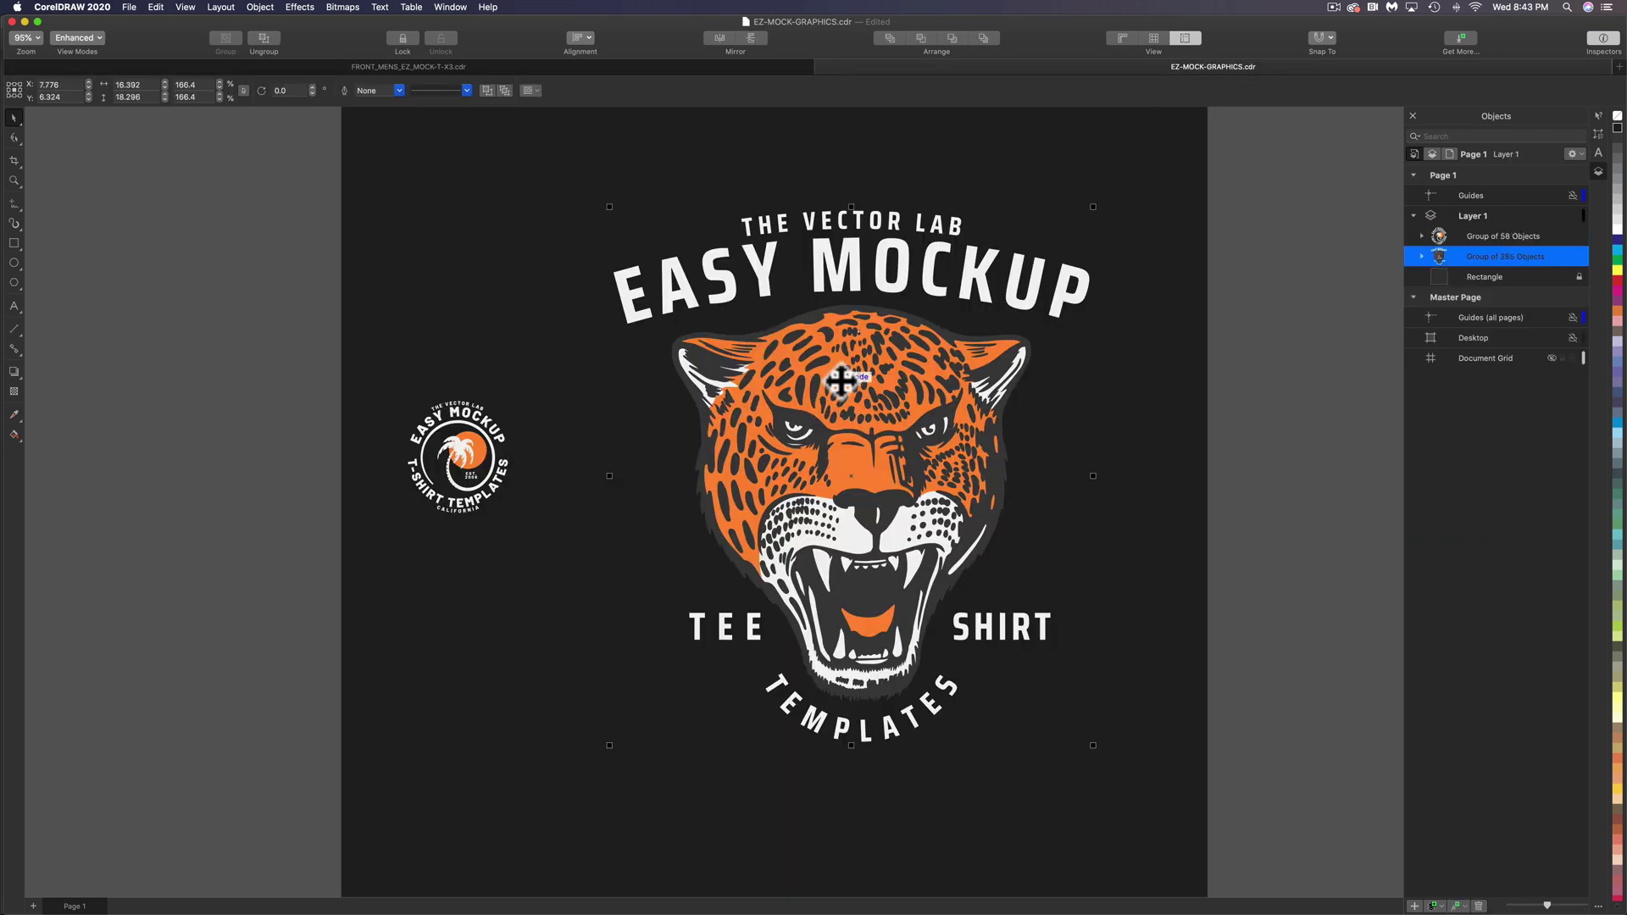
left_click(546, 65)
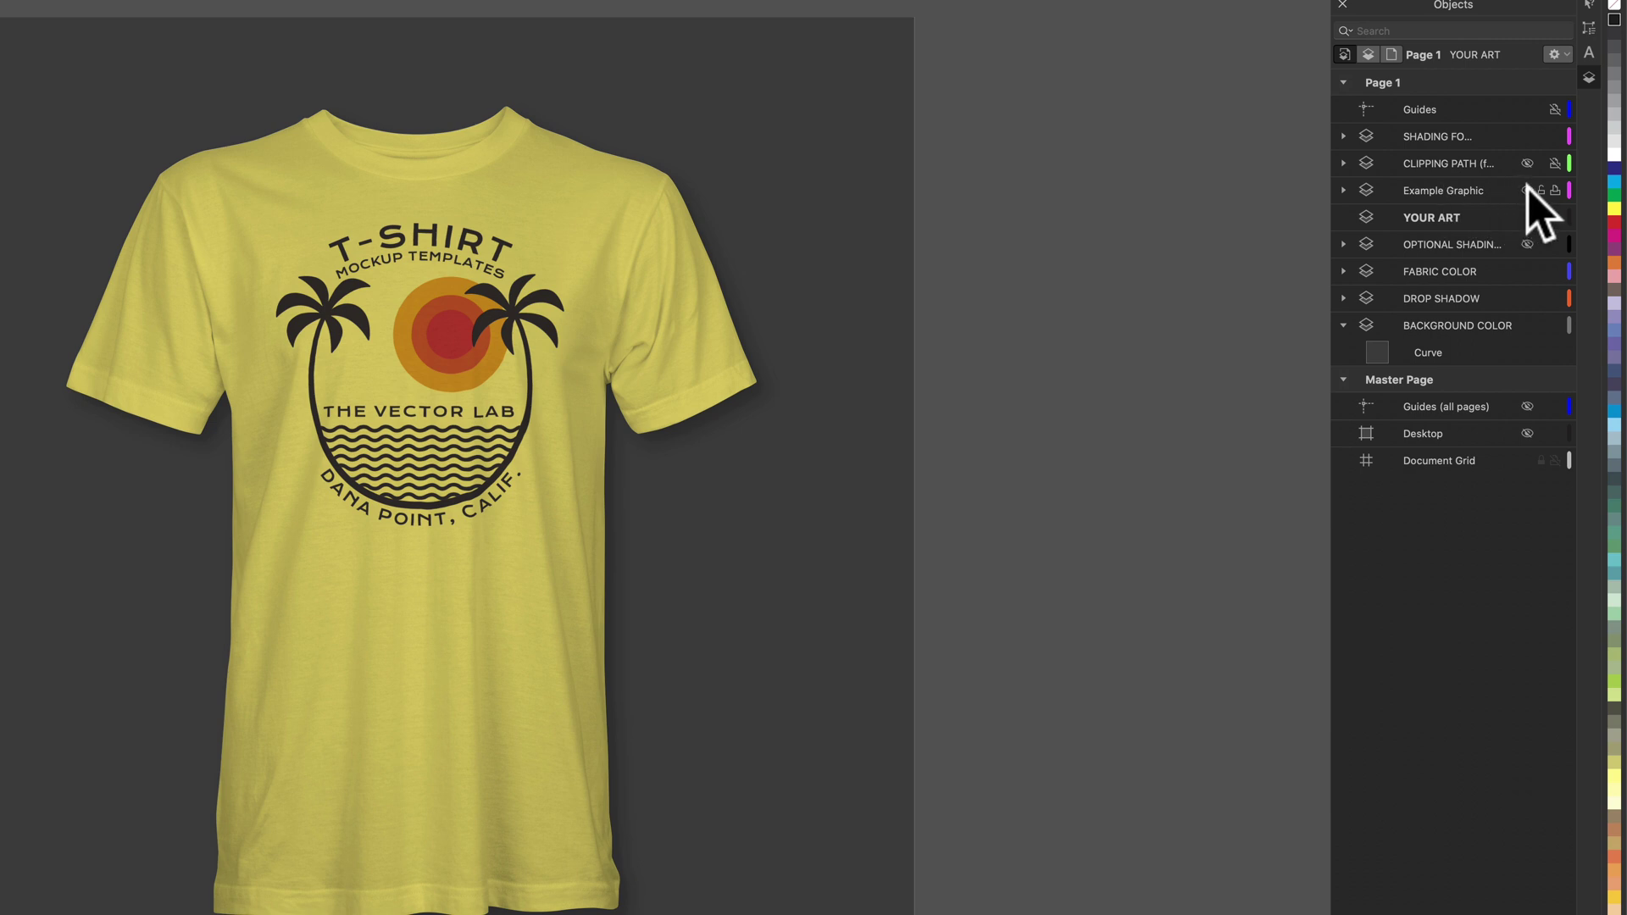
Step: Hide the Example Graphic layer and paste the jaguar art into YOUR ART, shrunk onto the chest
left_click(1527, 190)
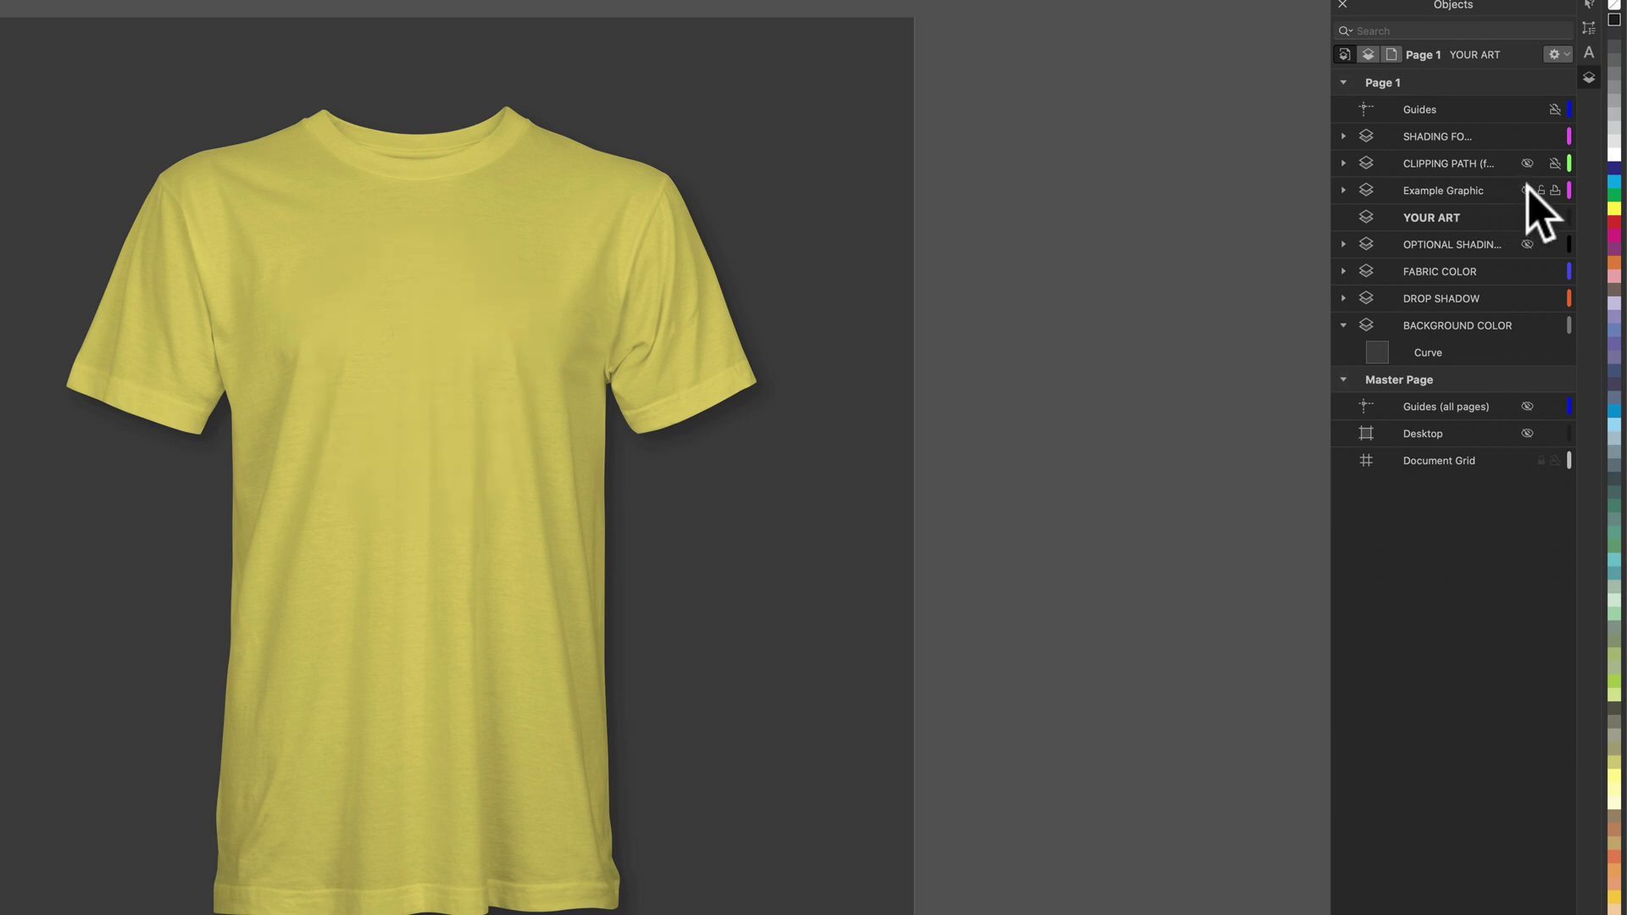
left_click(1456, 237)
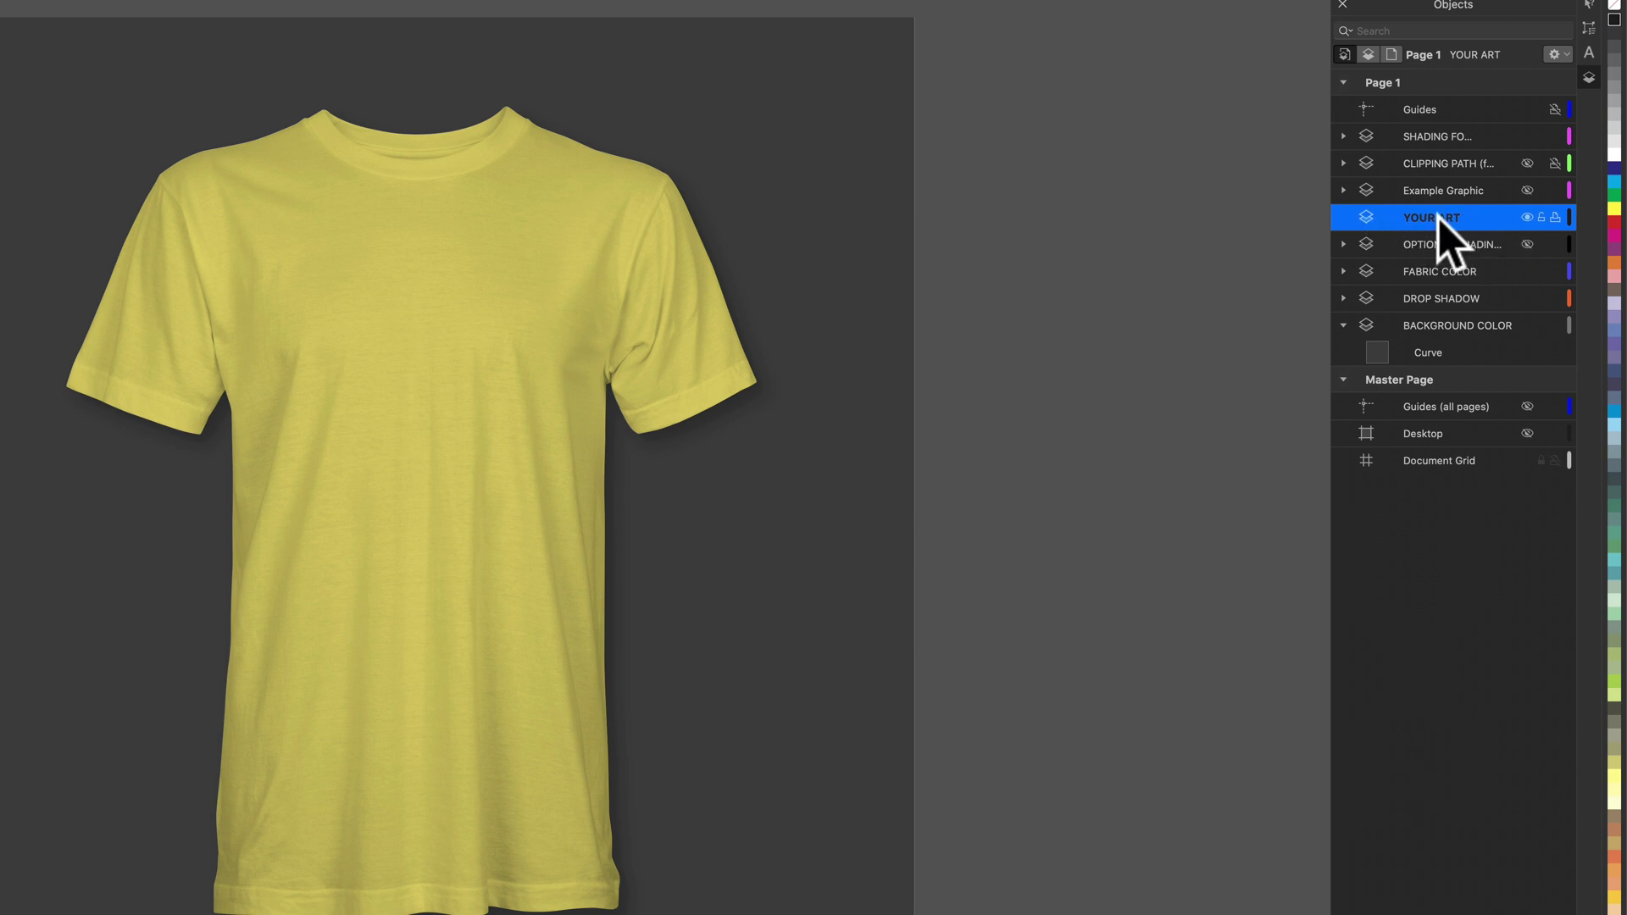
key("super+v")
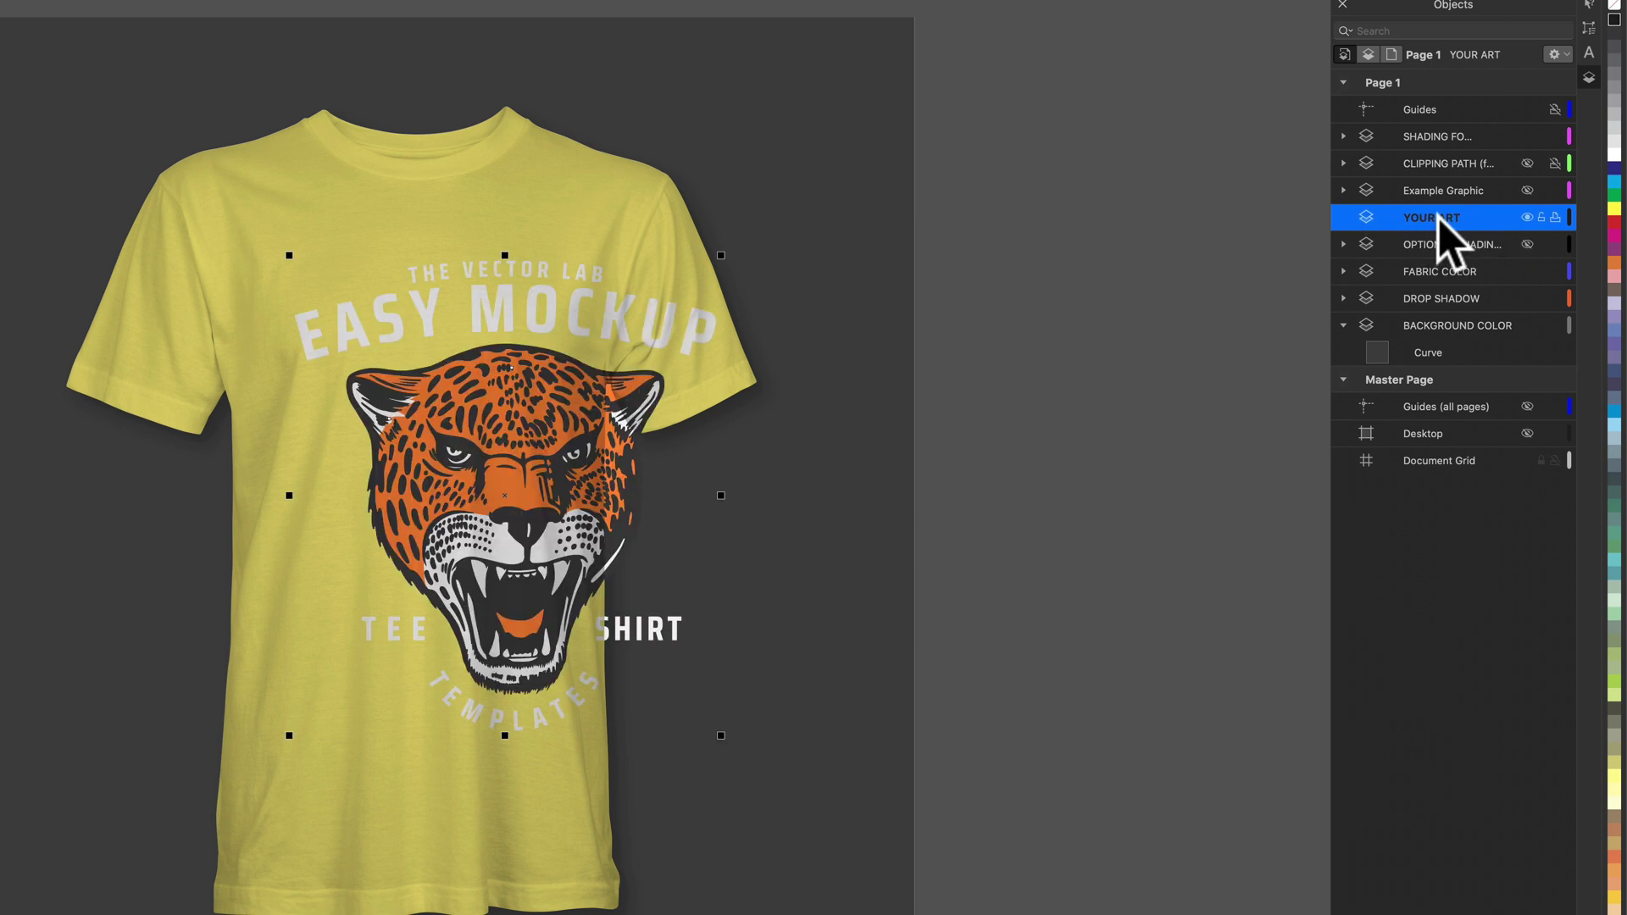
left_click_drag(721, 735, 623, 636)
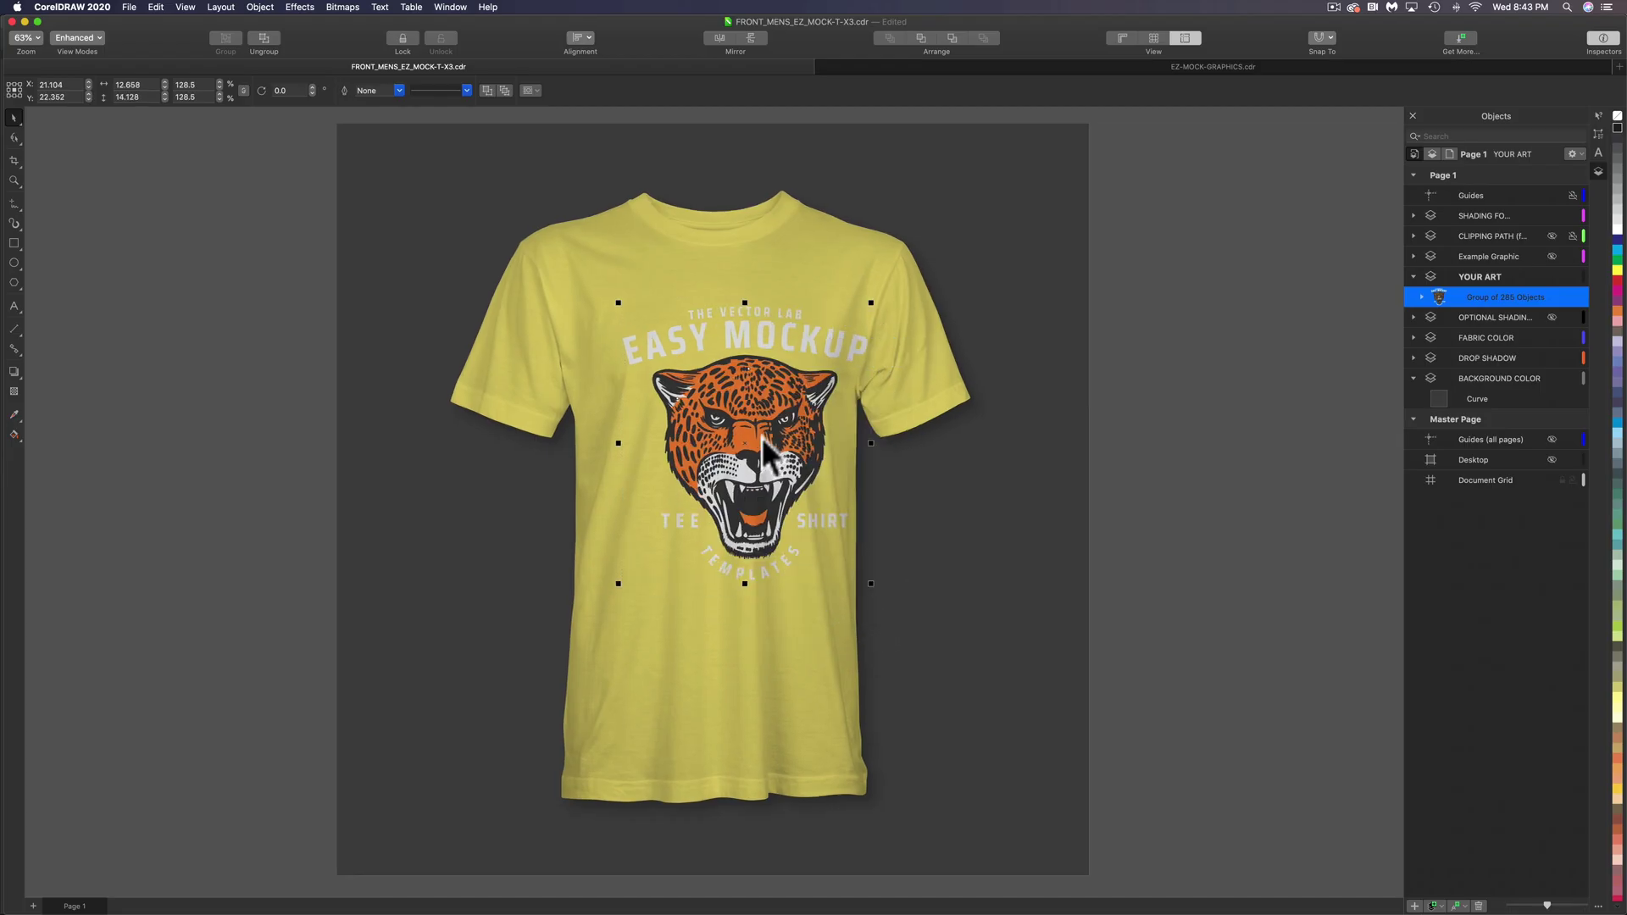
left_click_drag(761, 437, 831, 361)
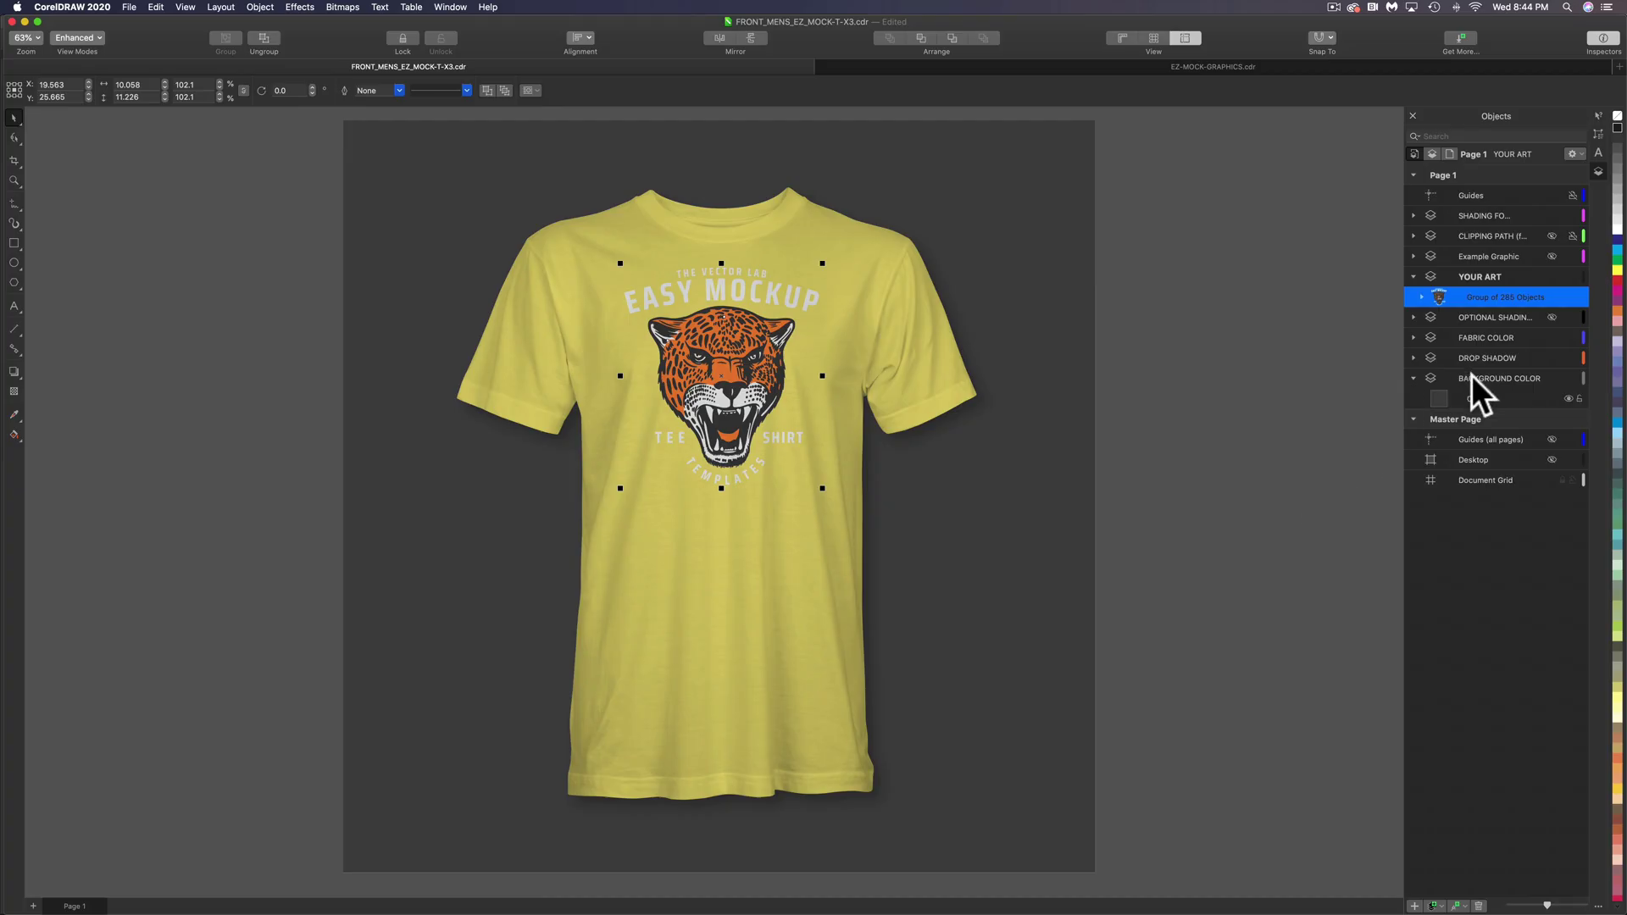
Step: Fill the BACKGROUND COLOR curve white and toggle the DROP SHADOW layer off and on
left_click(1477, 398)
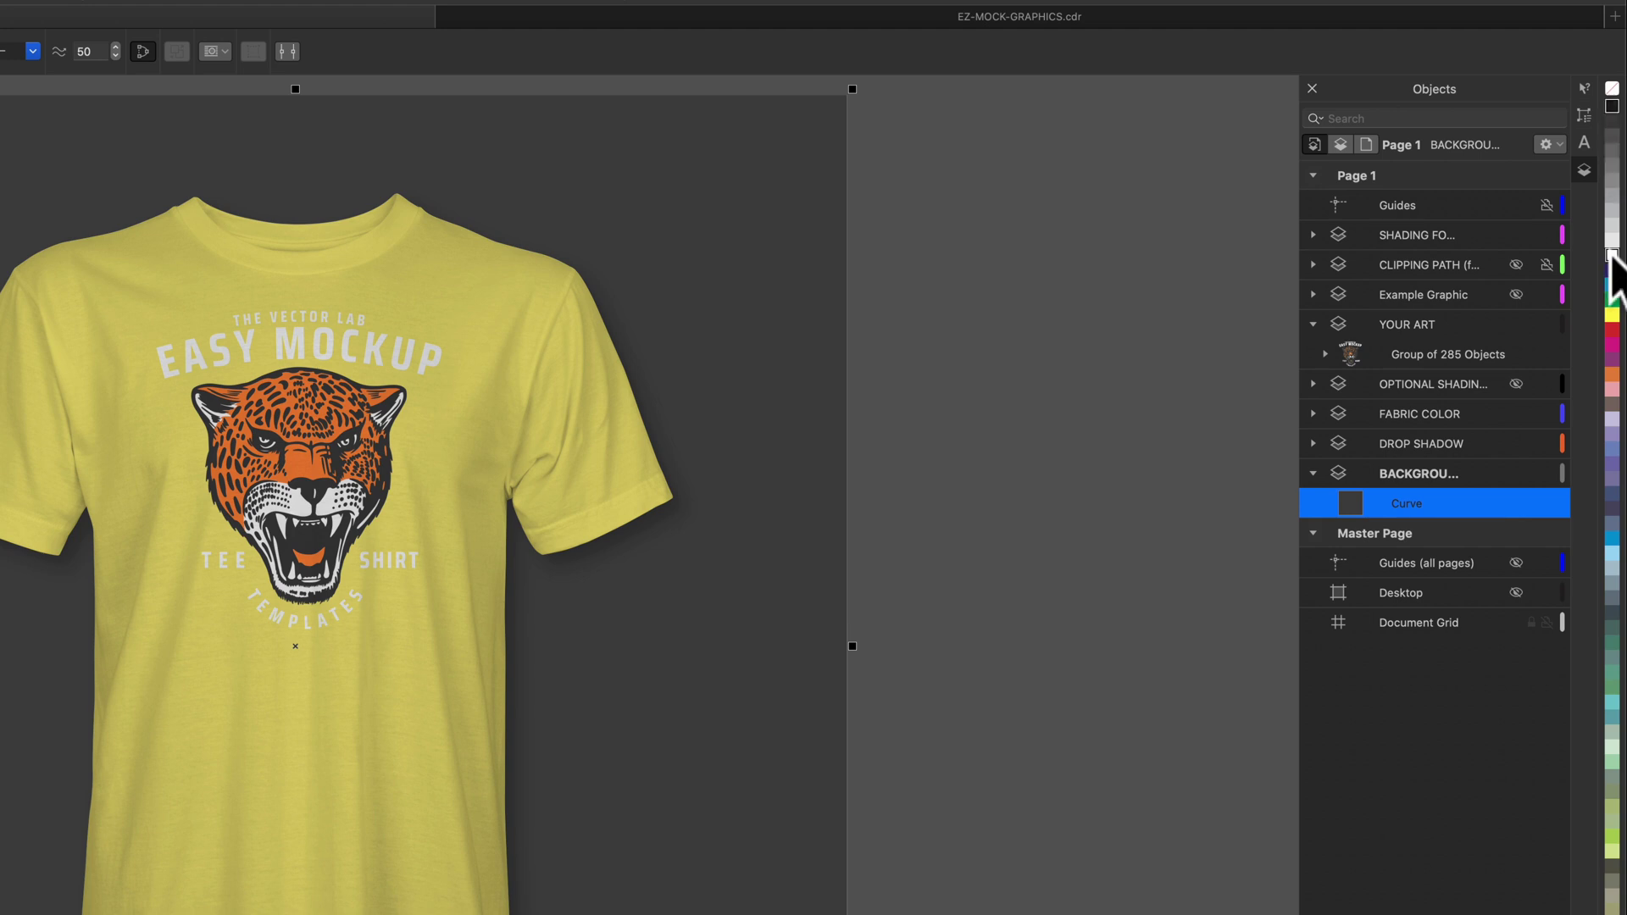
left_click(1612, 254)
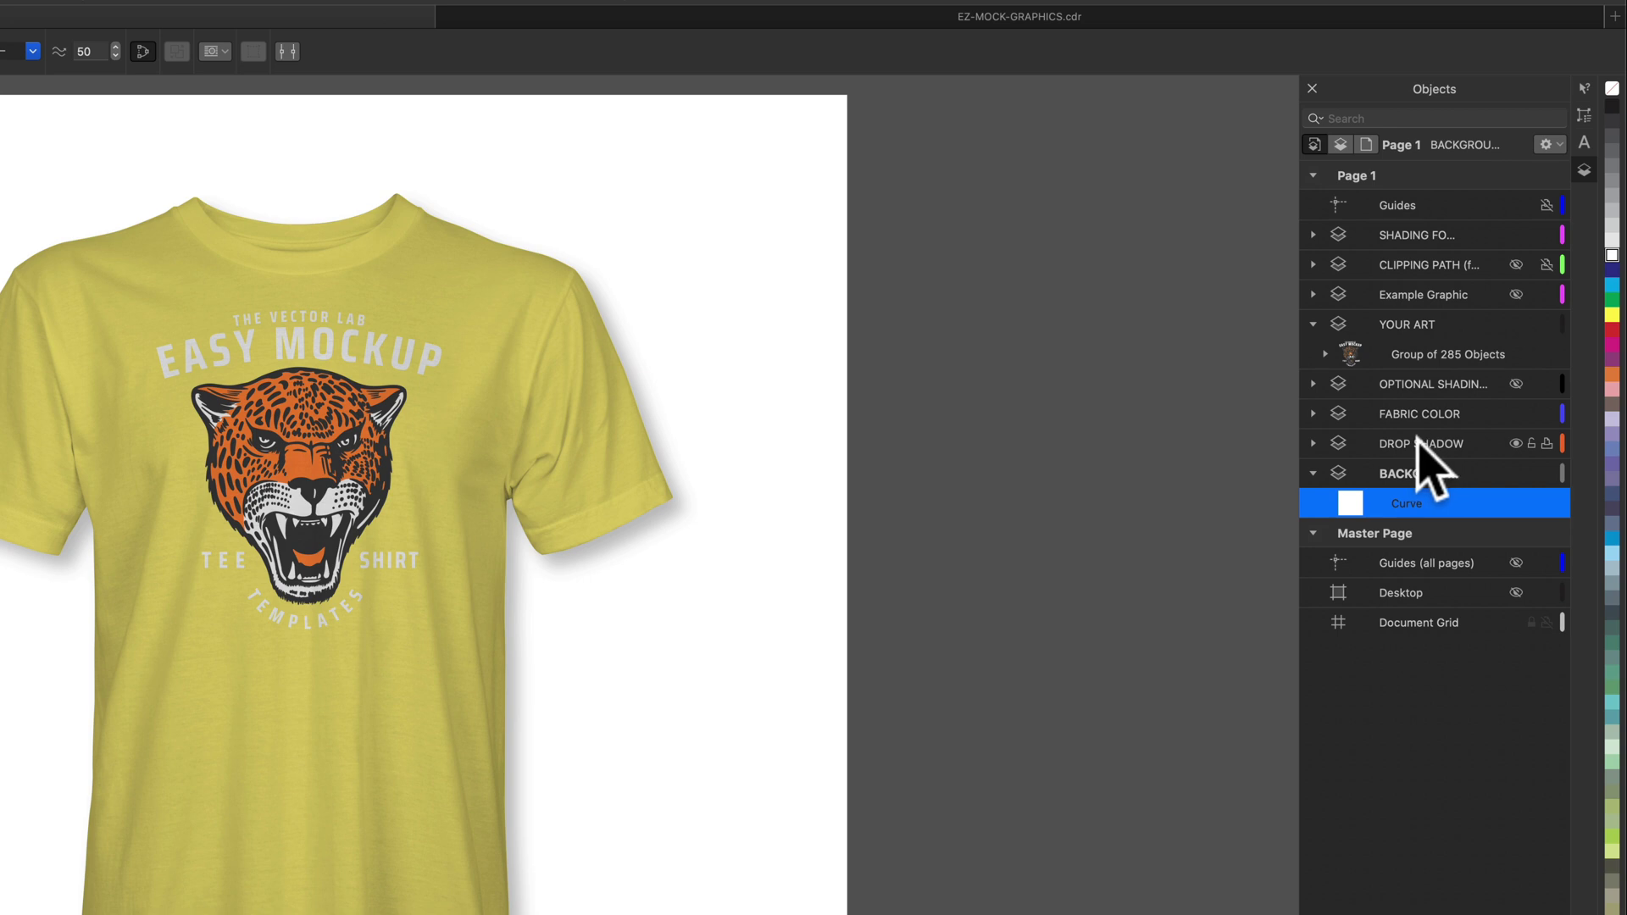
left_click(1432, 444)
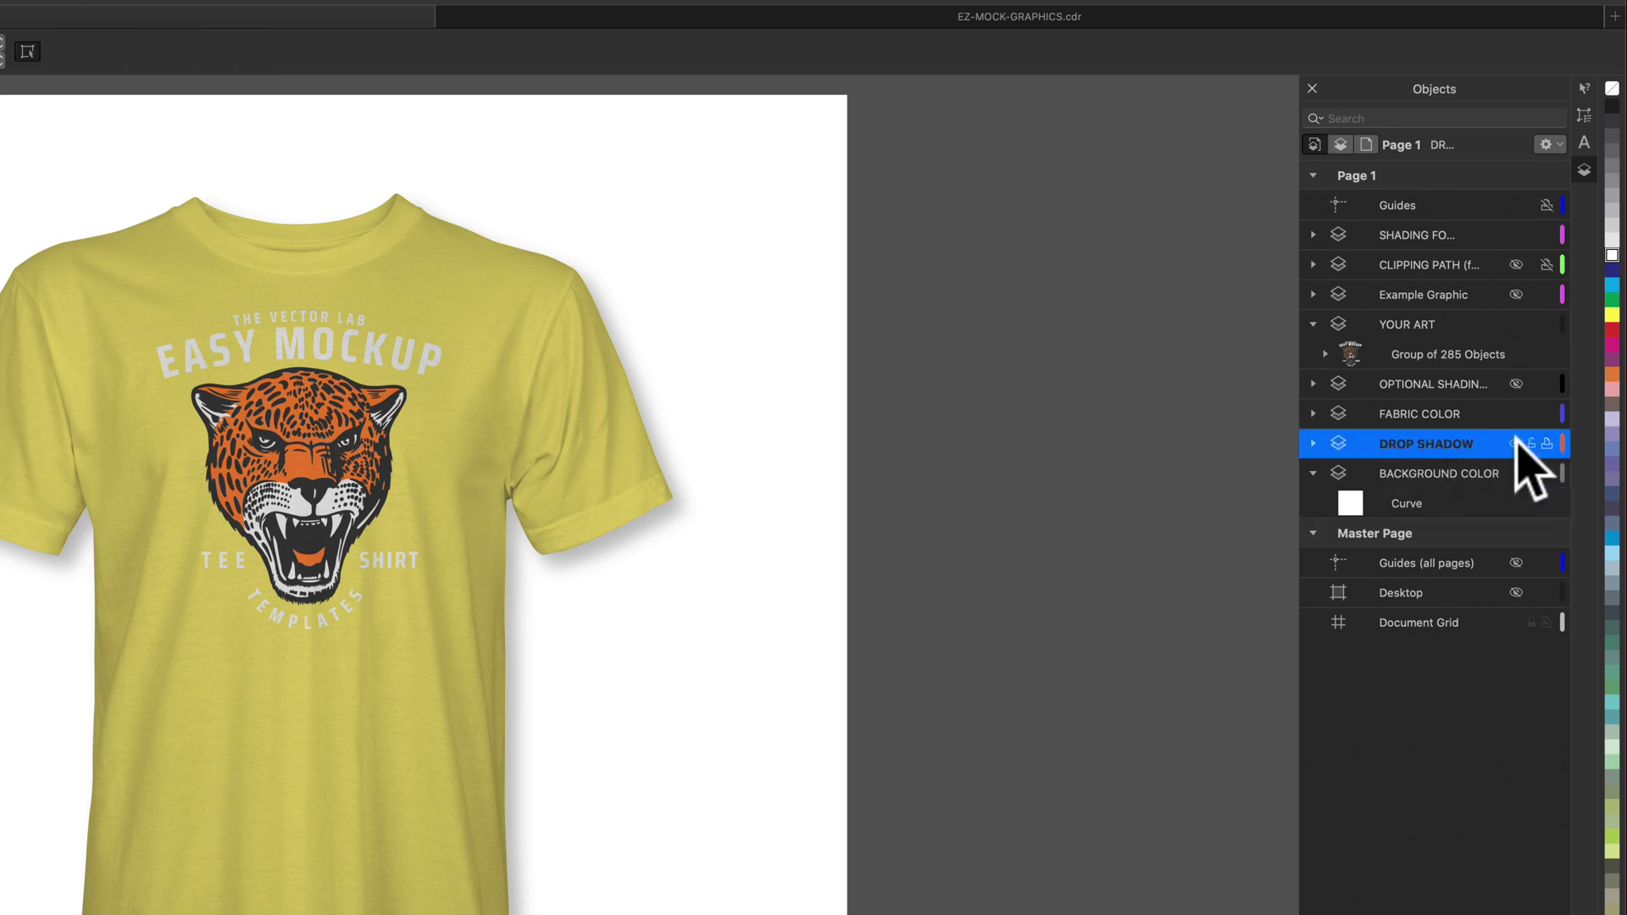
left_click(1516, 443)
left_click(1516, 443)
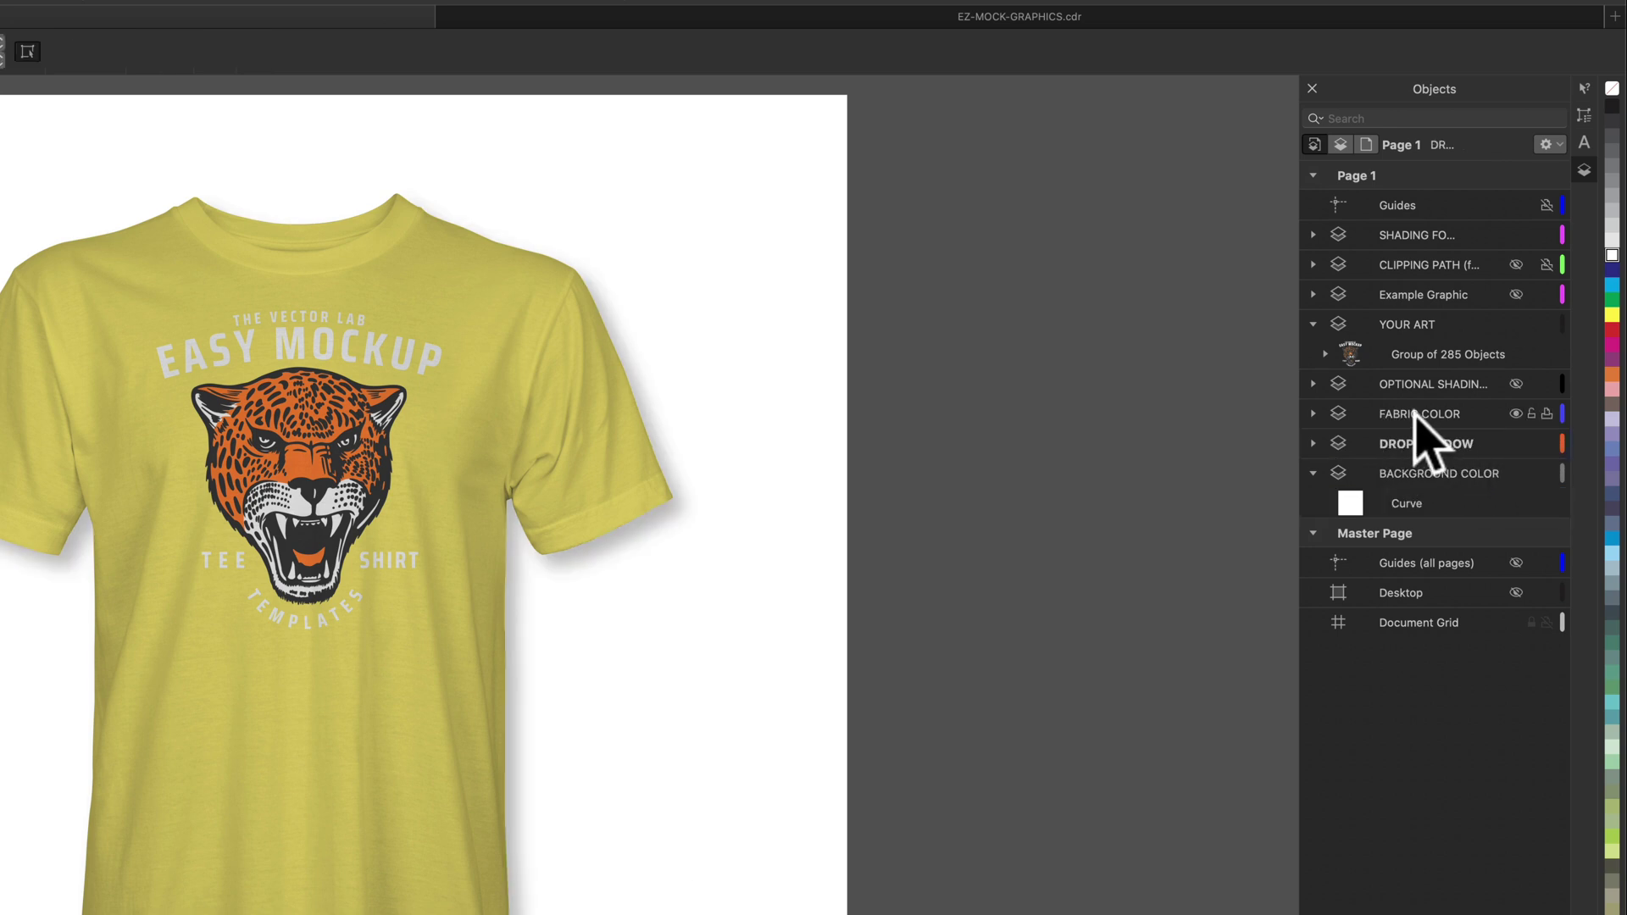
Step: Expand FABRIC COLOR and select the T-shirt fabric curve
left_click(1427, 413)
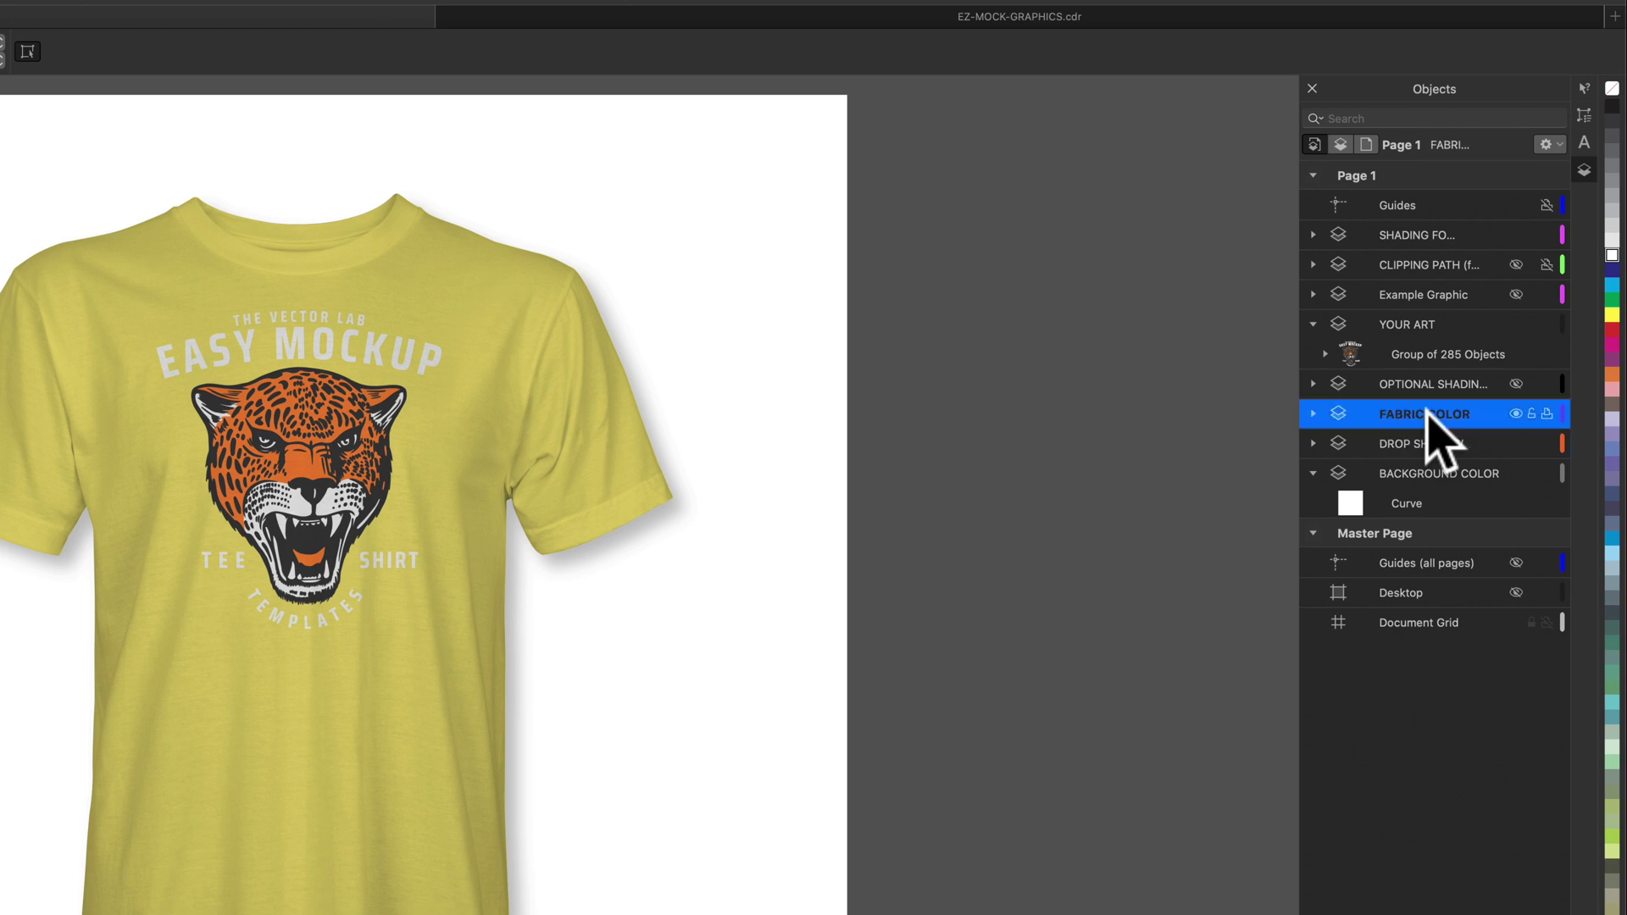
double_click(1429, 414)
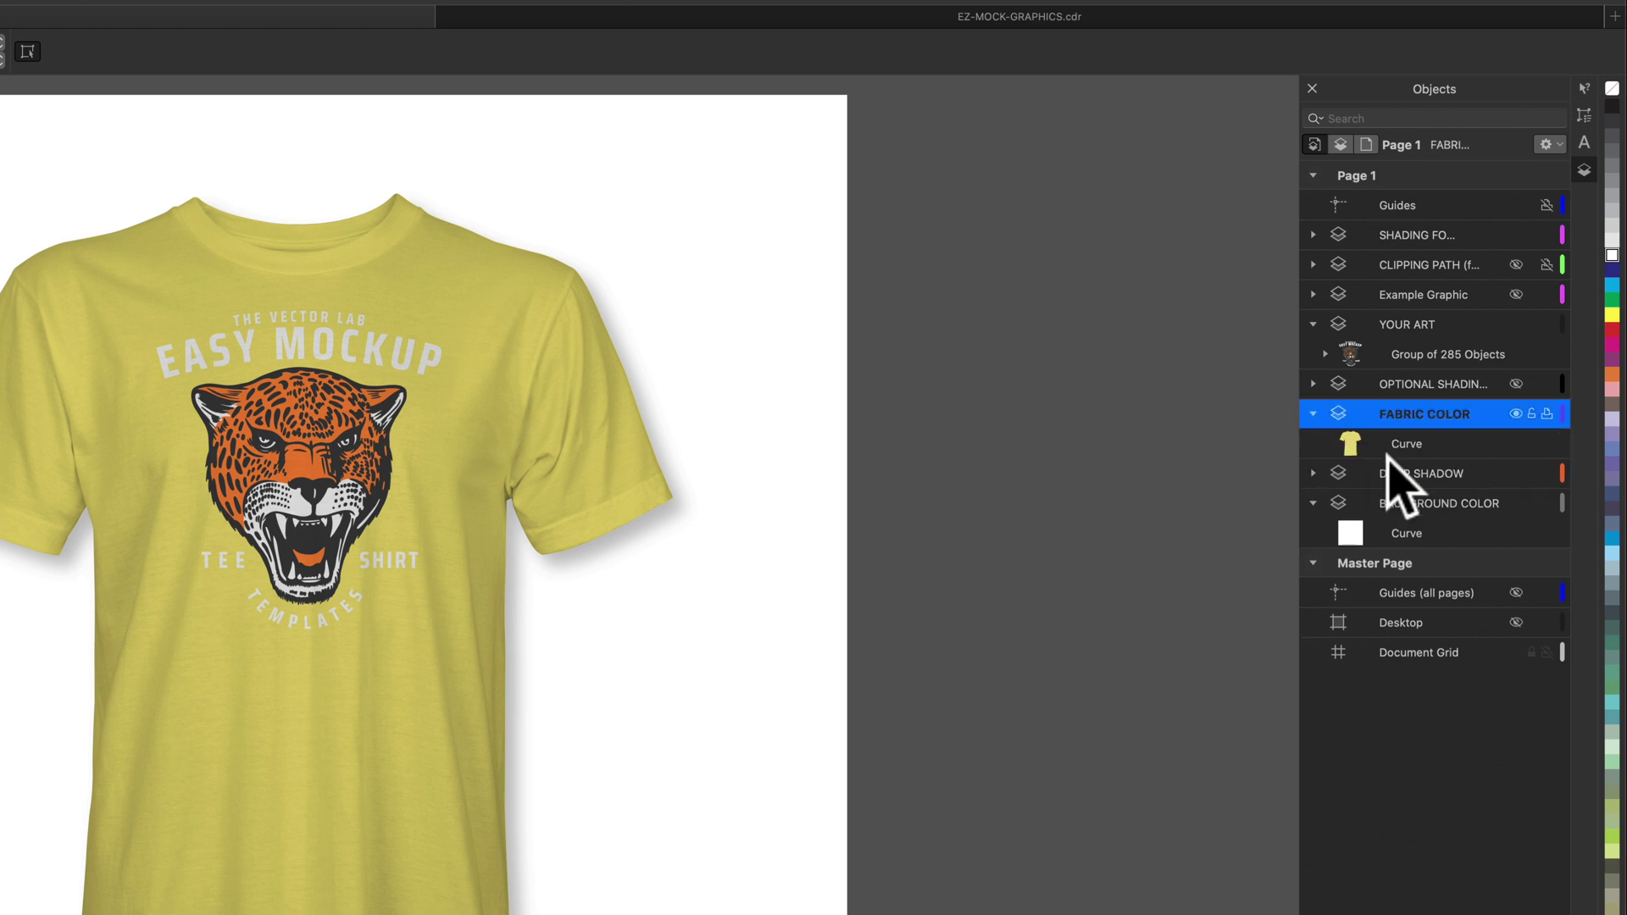
left_click(1402, 442)
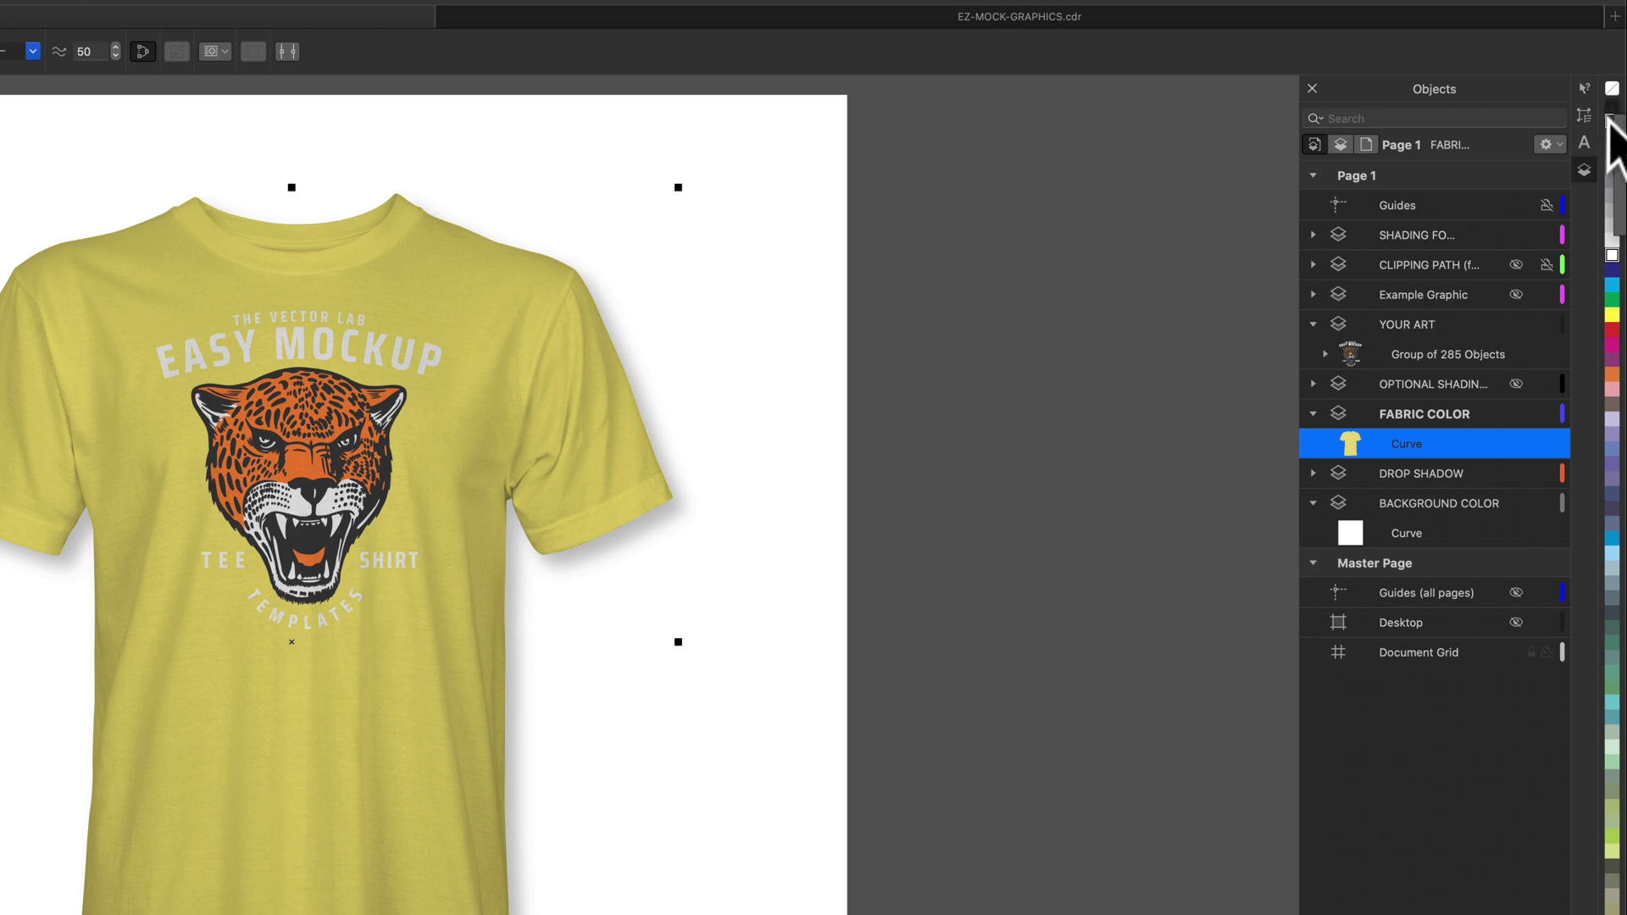
Step: Recolour the shirt fabric dark grey and toggle the OPTIONAL SHADING layer's visibility
left_click(1610, 118)
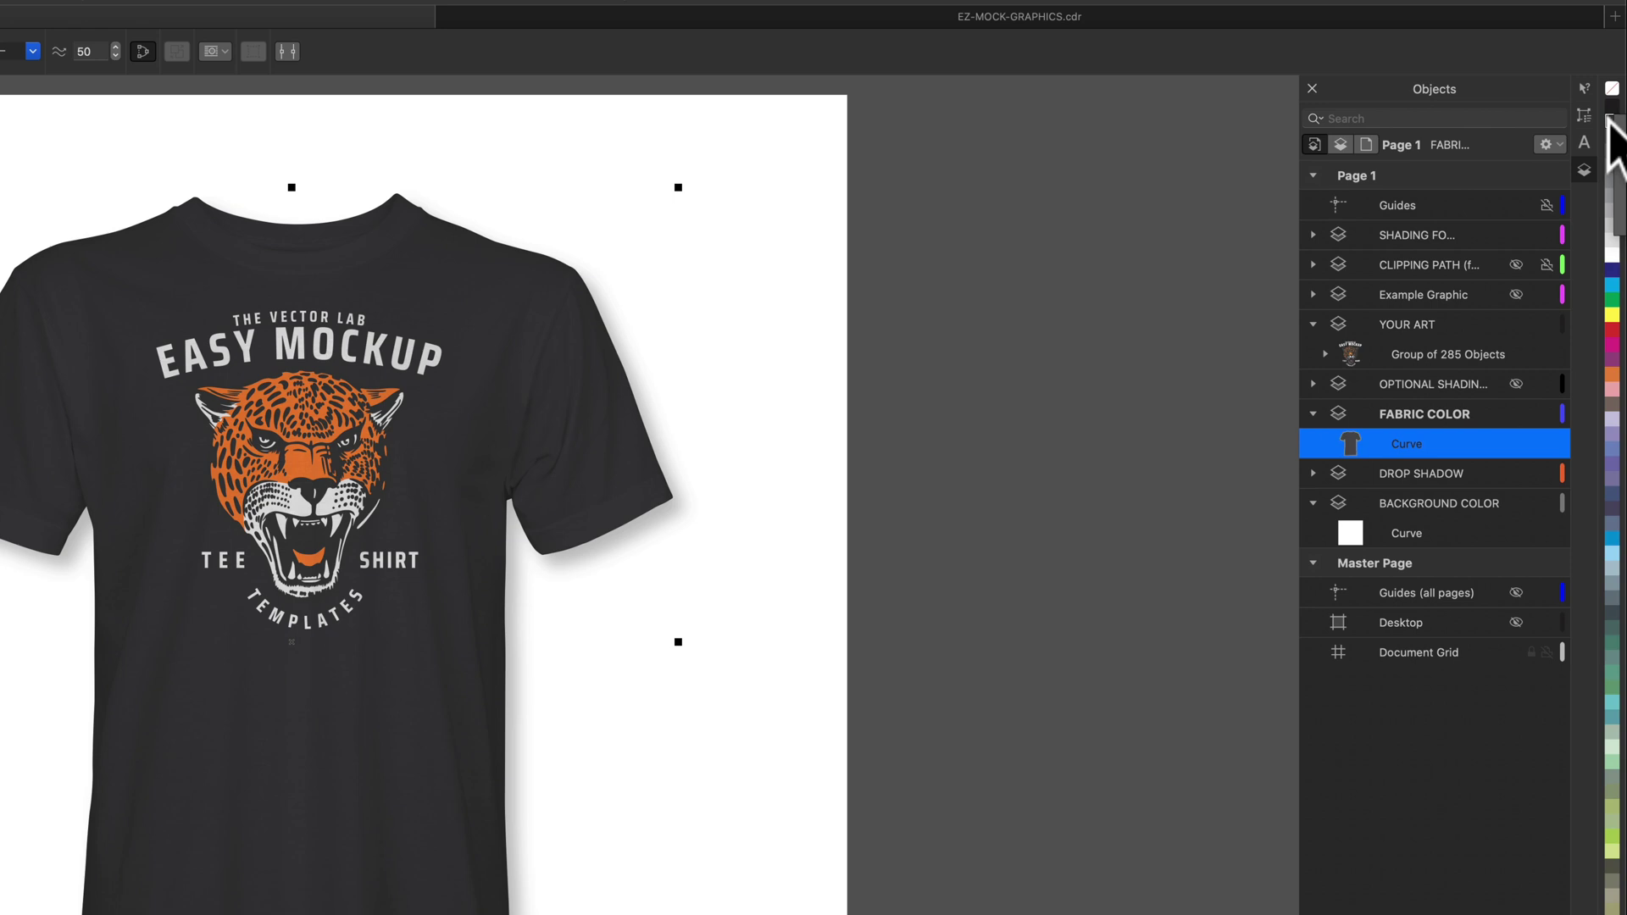
left_click(1611, 106)
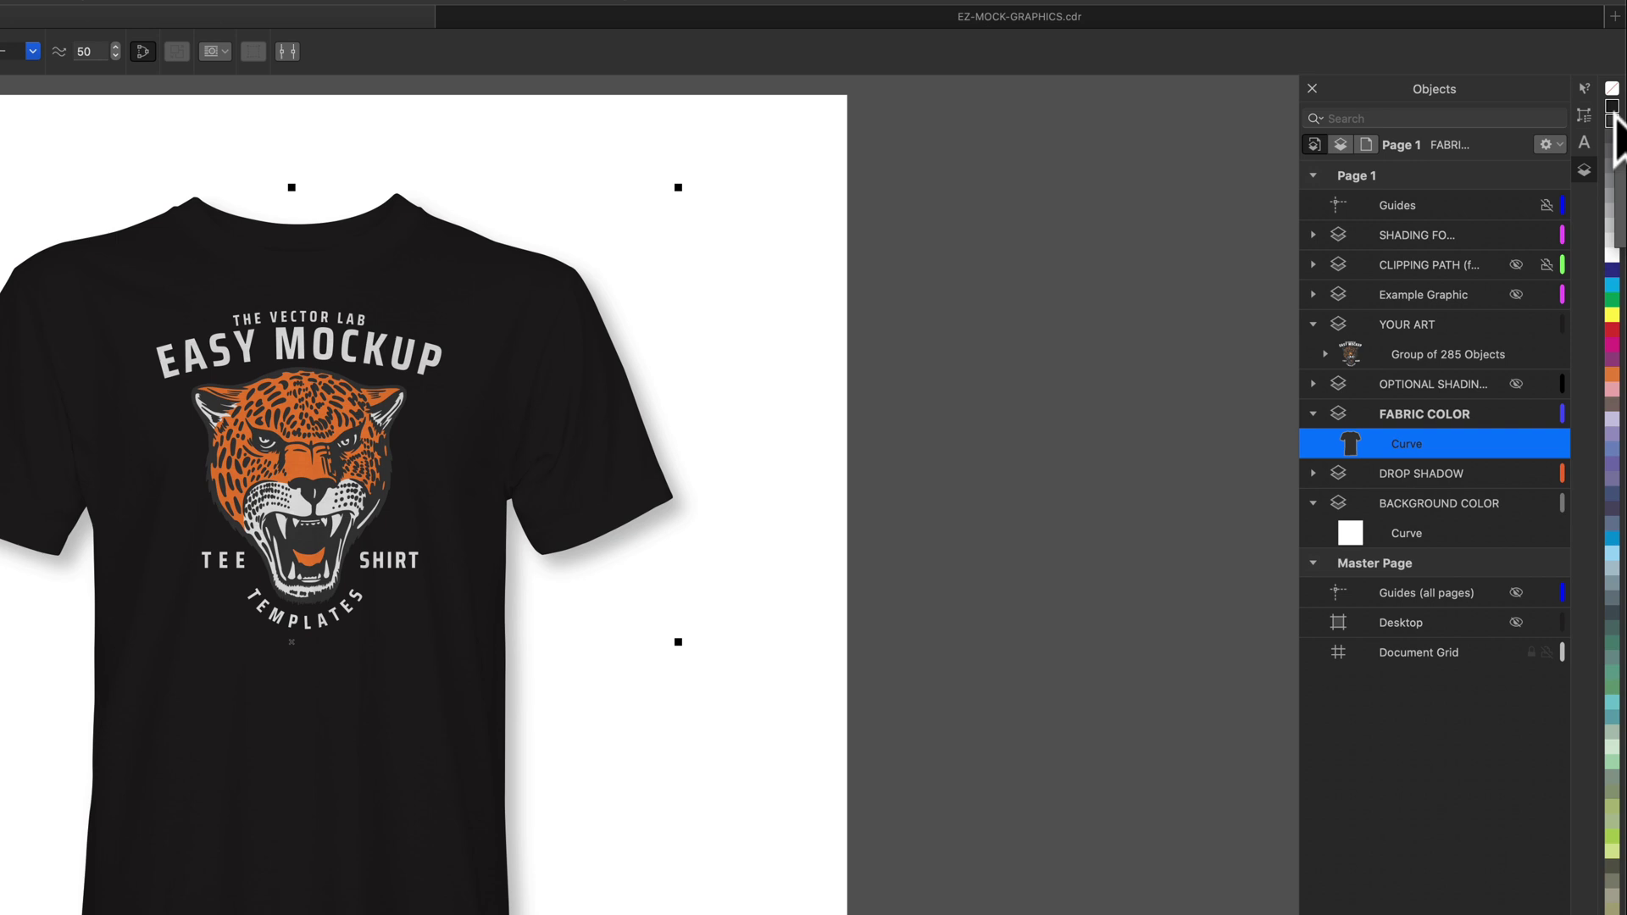
left_click(1615, 119)
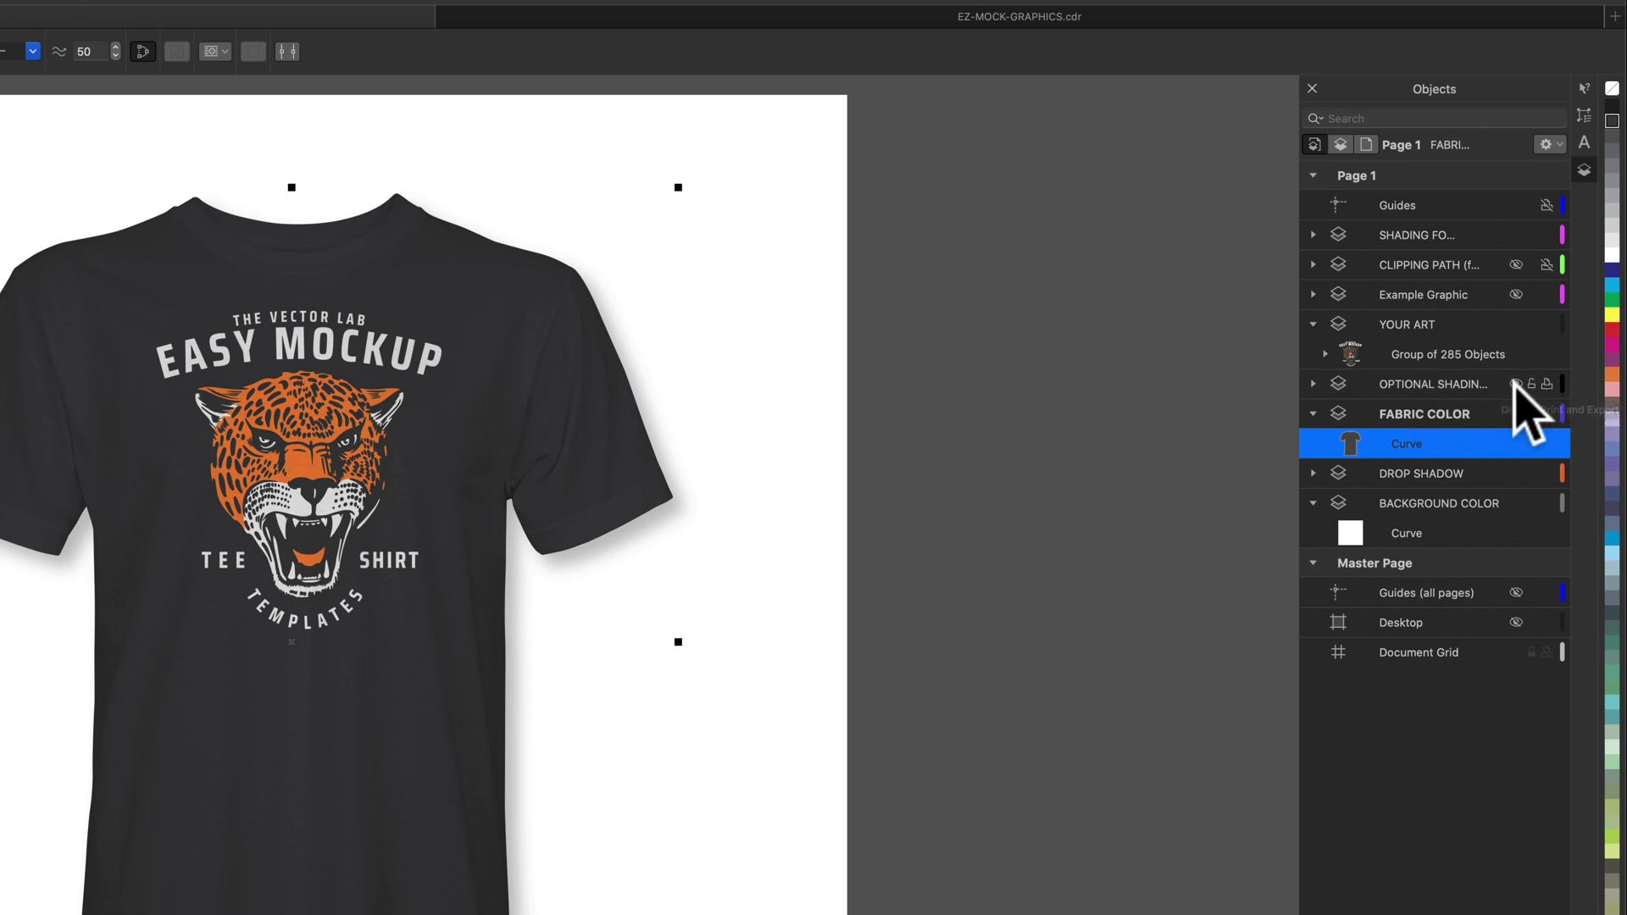
left_click(1517, 384)
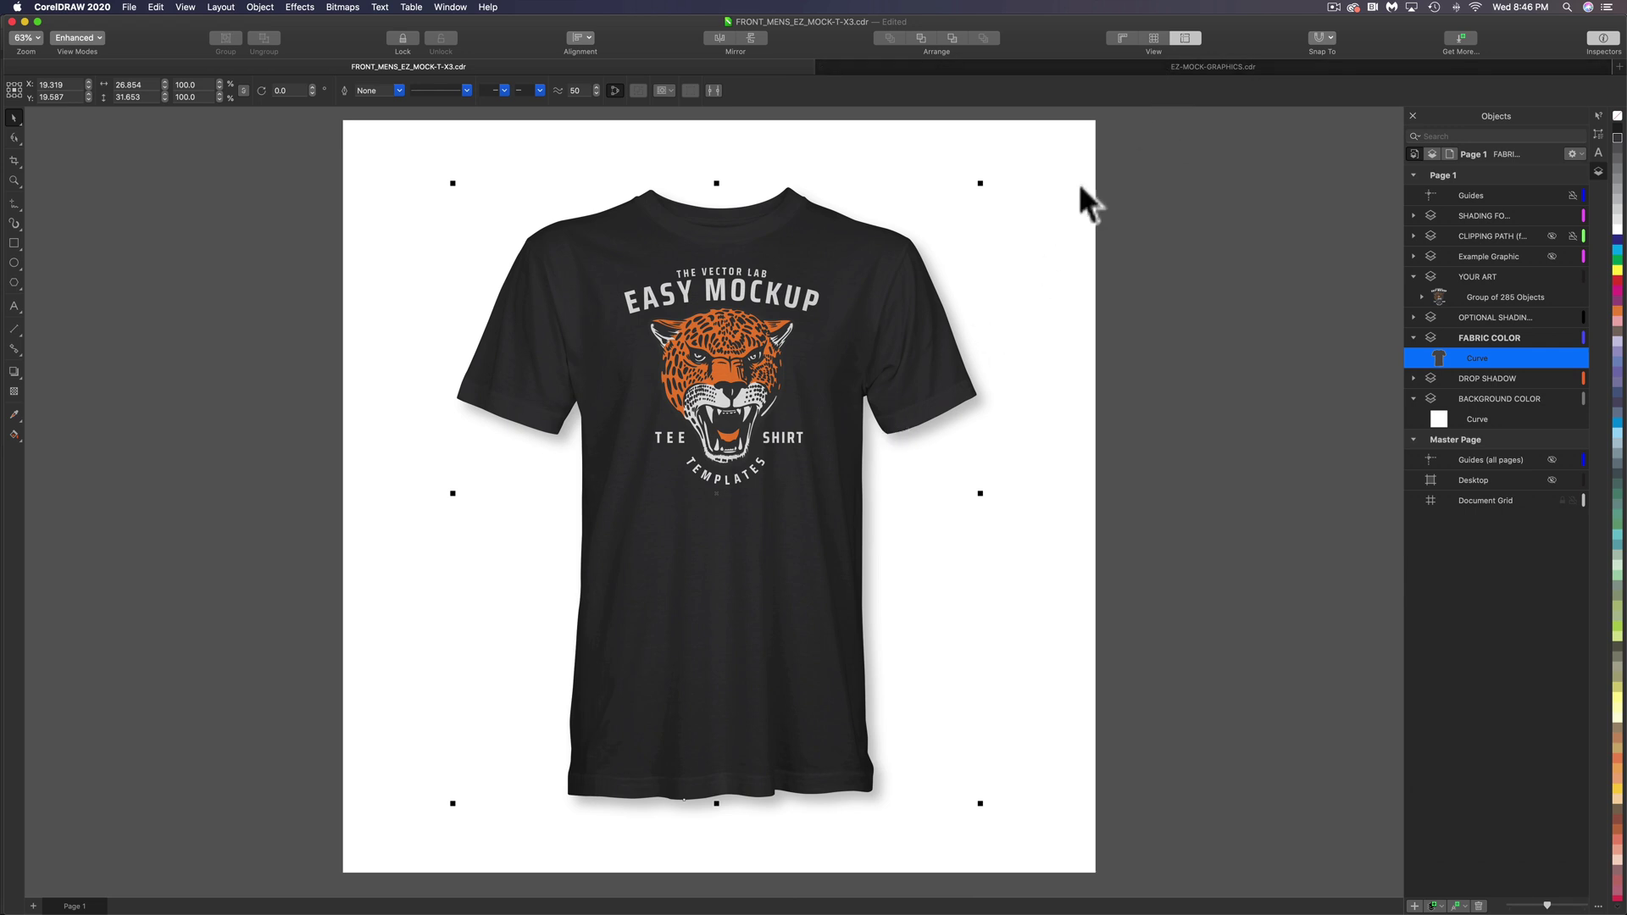
Step: Select the round Group of 58 Objects badge in EZ-MOCK-GRAPHICS and return to the mockup
left_click(1156, 65)
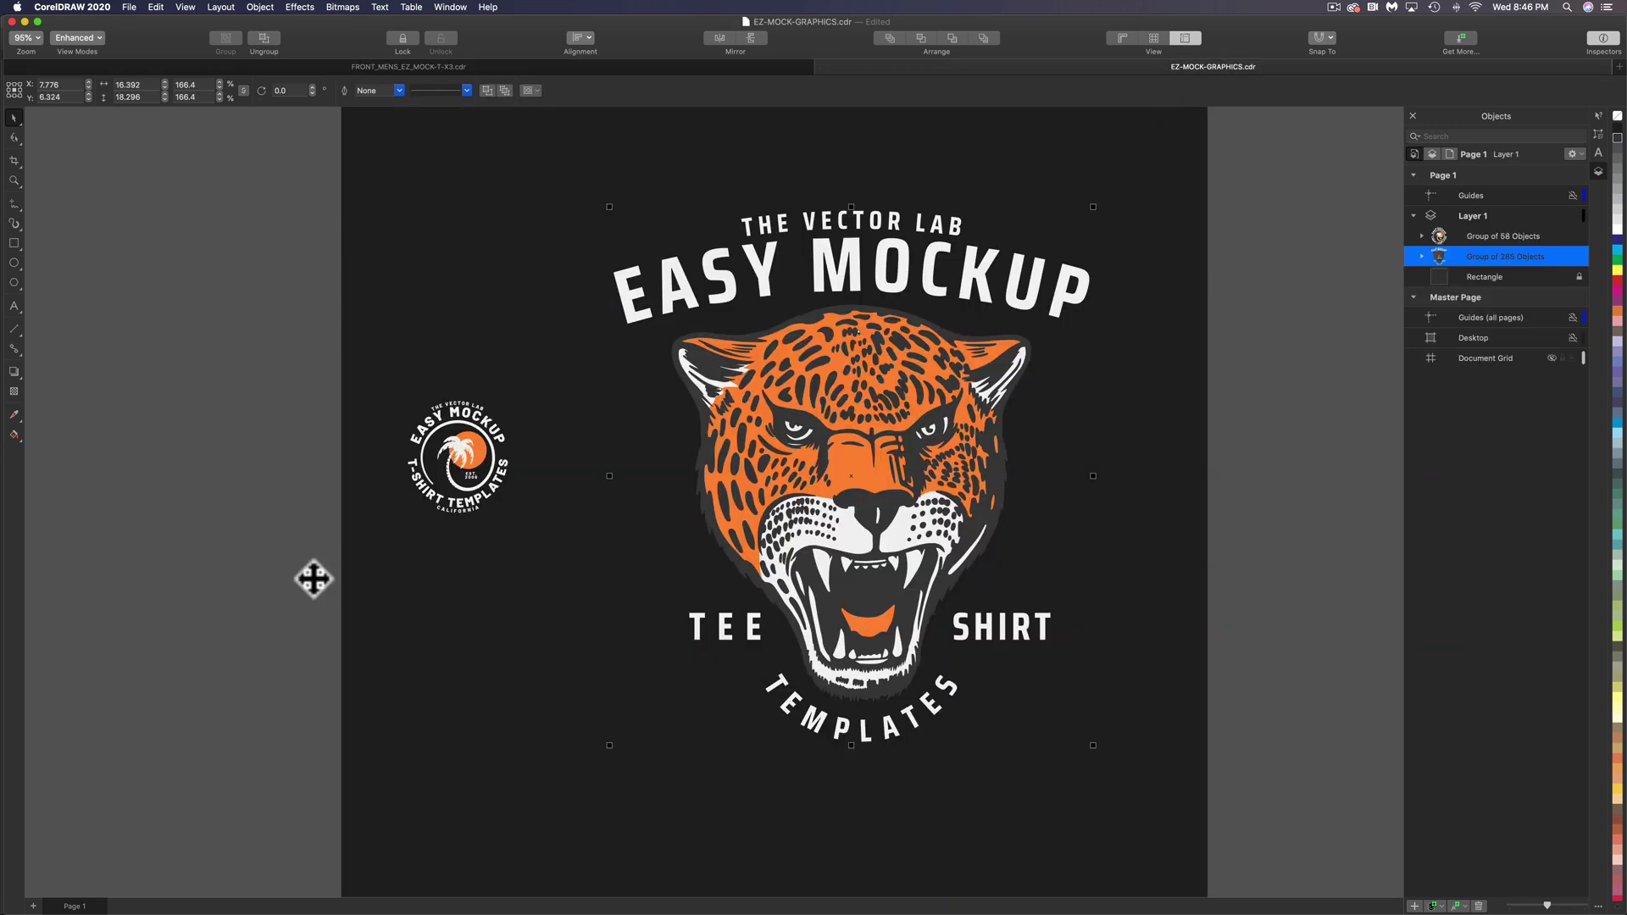
left_click(471, 483)
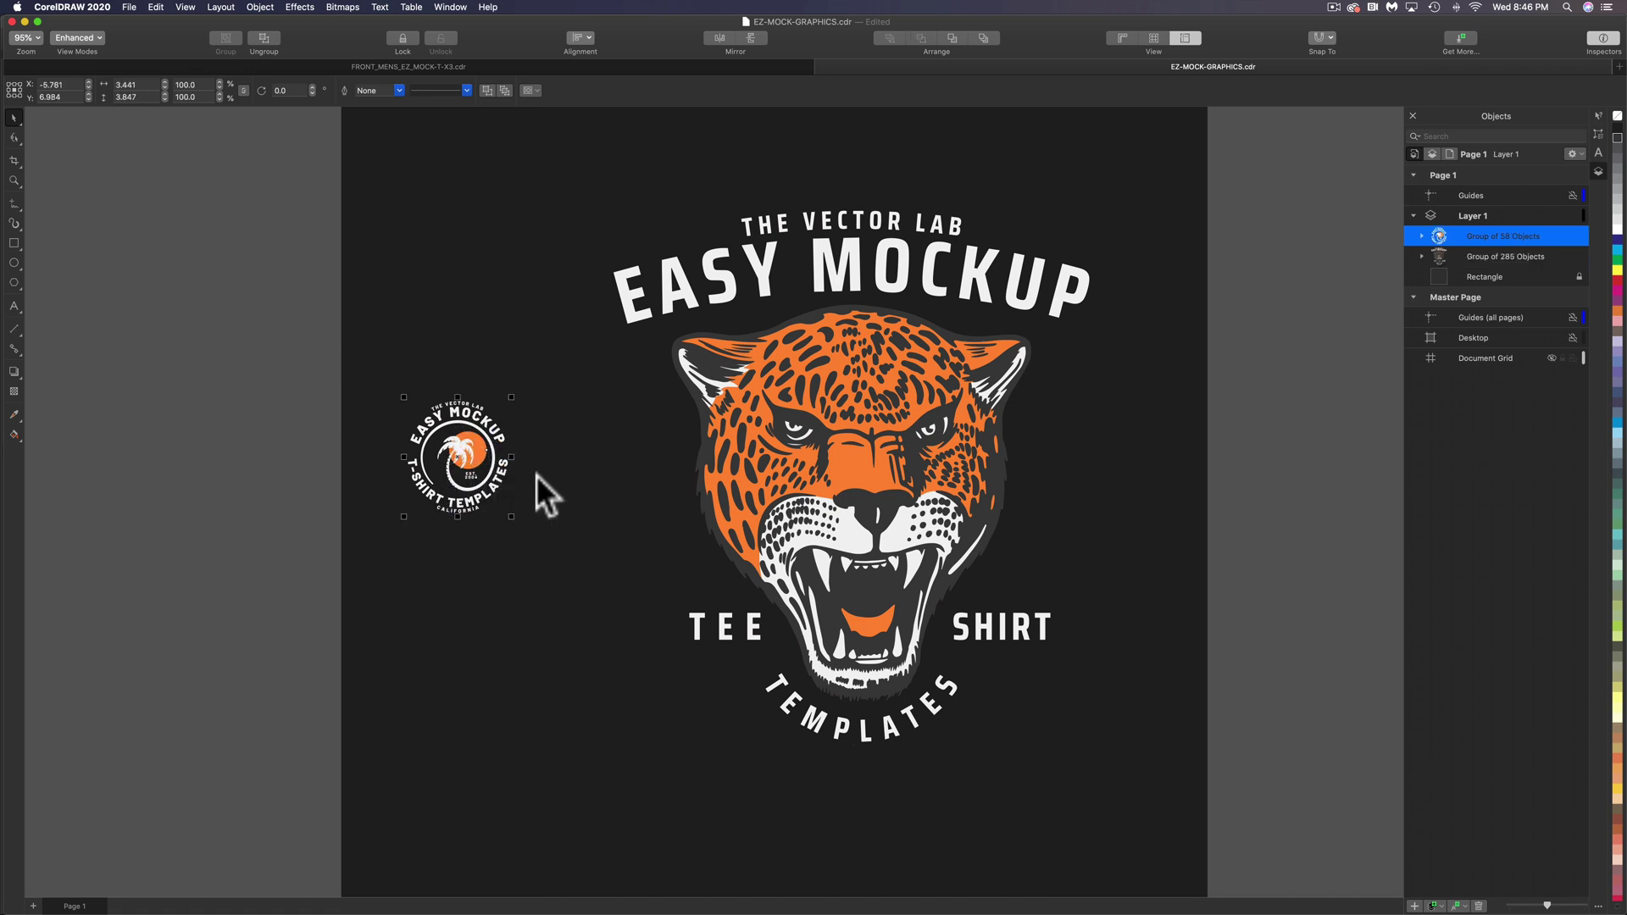
left_click(608, 65)
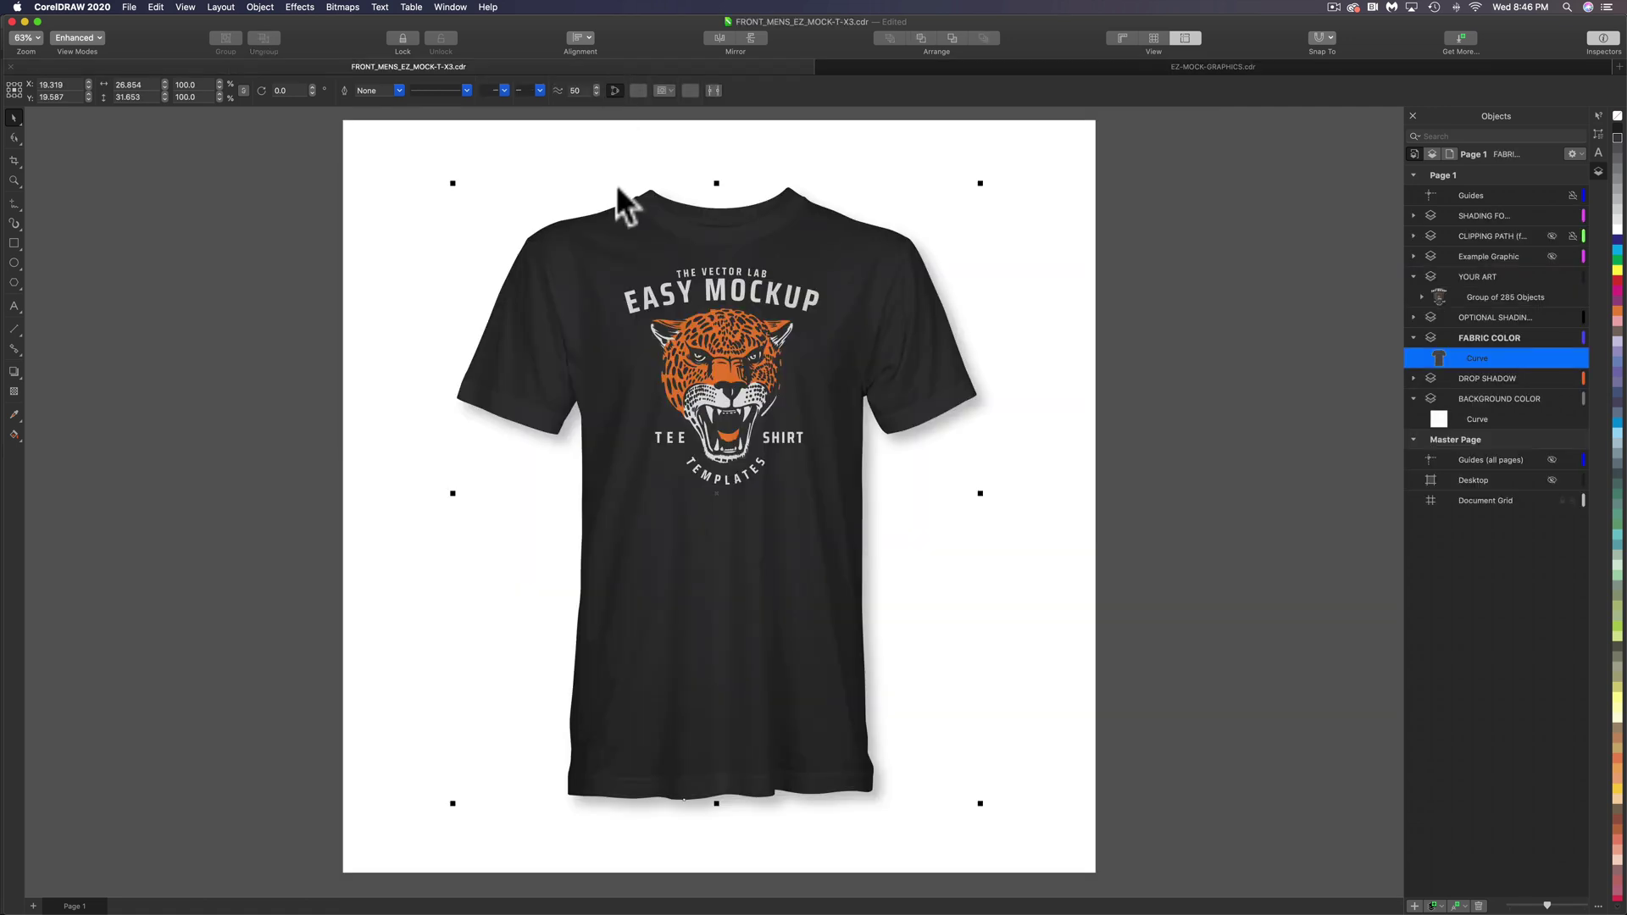
Step: Paste the badge into YOUR ART, move it onto the right sleeve, and rotate it 35°
left_click(1489, 275)
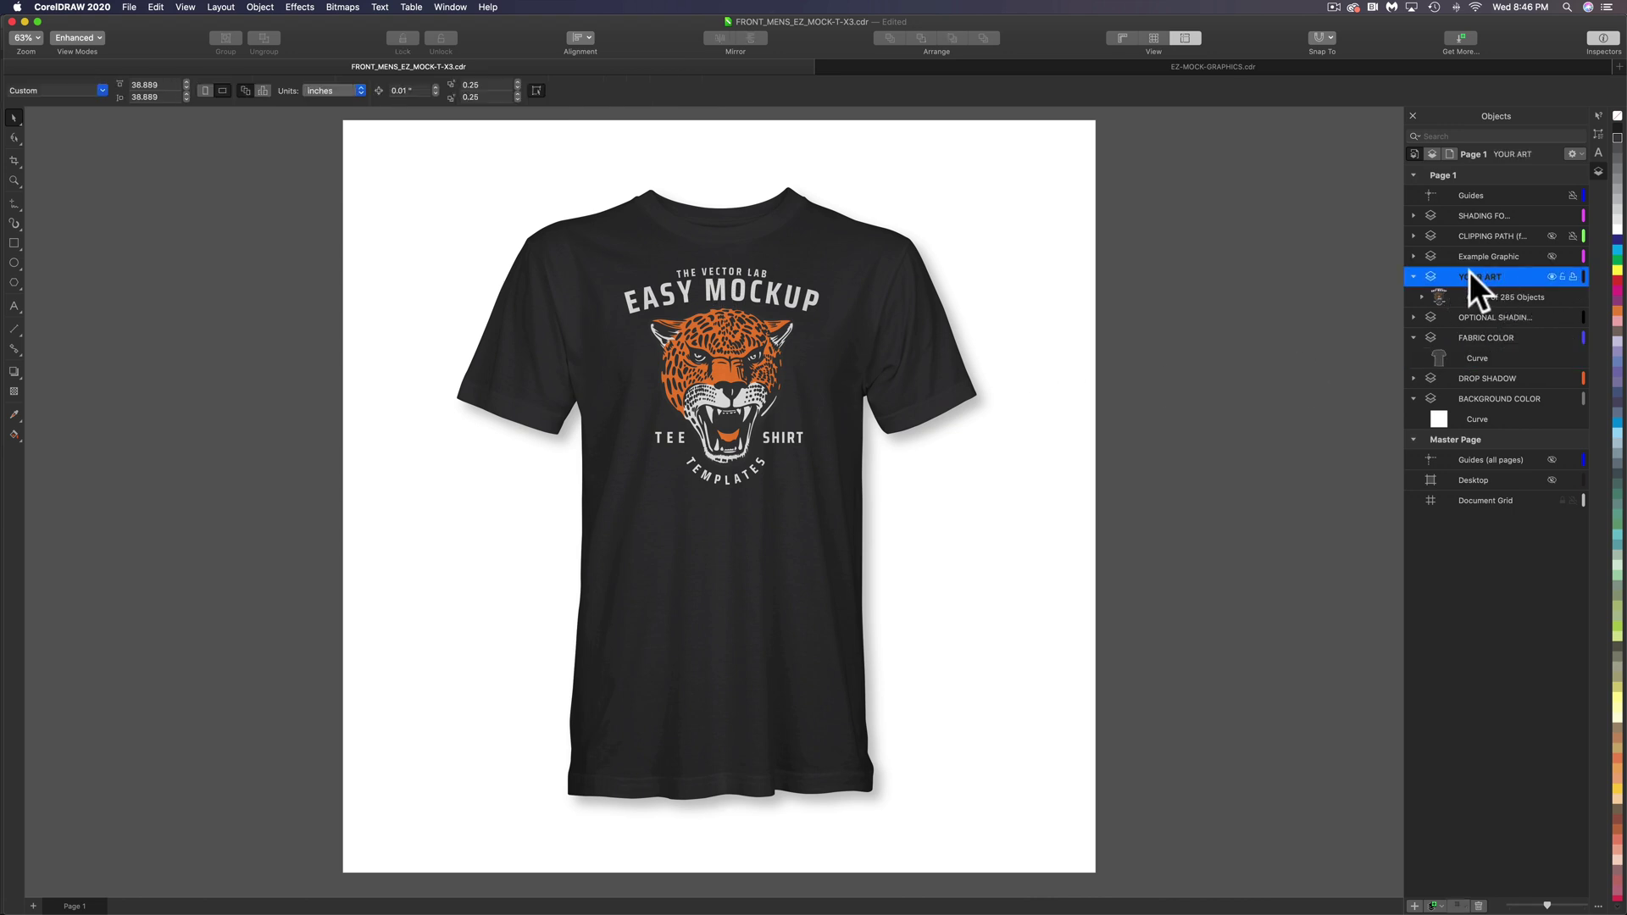
key("super+v")
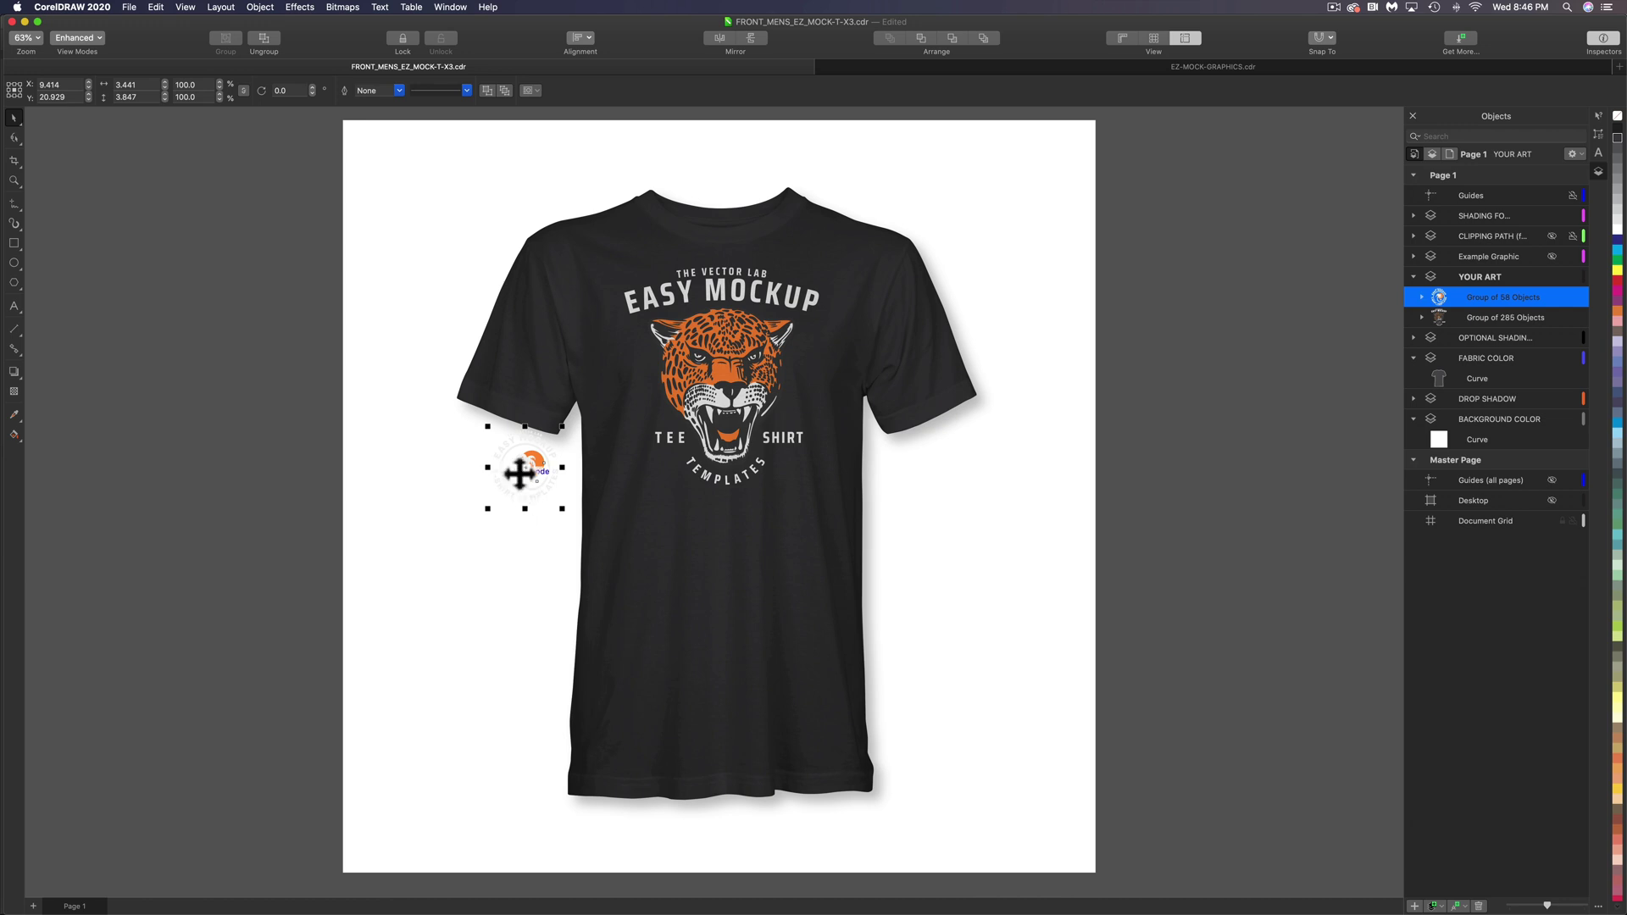
left_click_drag(524, 473, 990, 319)
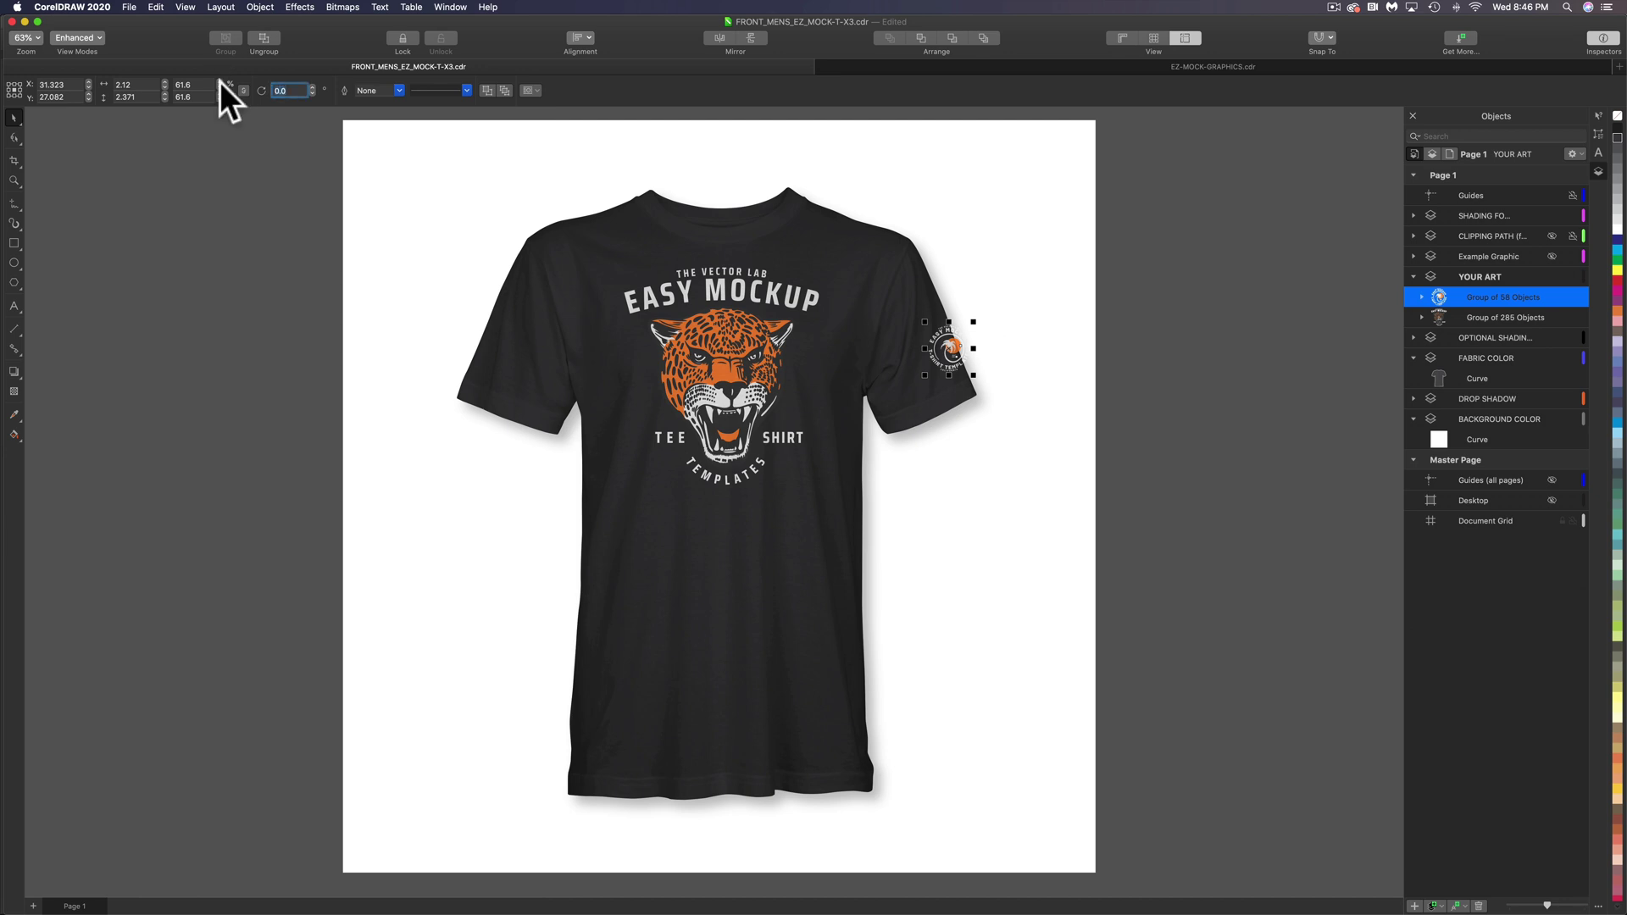
type("35")
key("Return")
left_click(1051, 425)
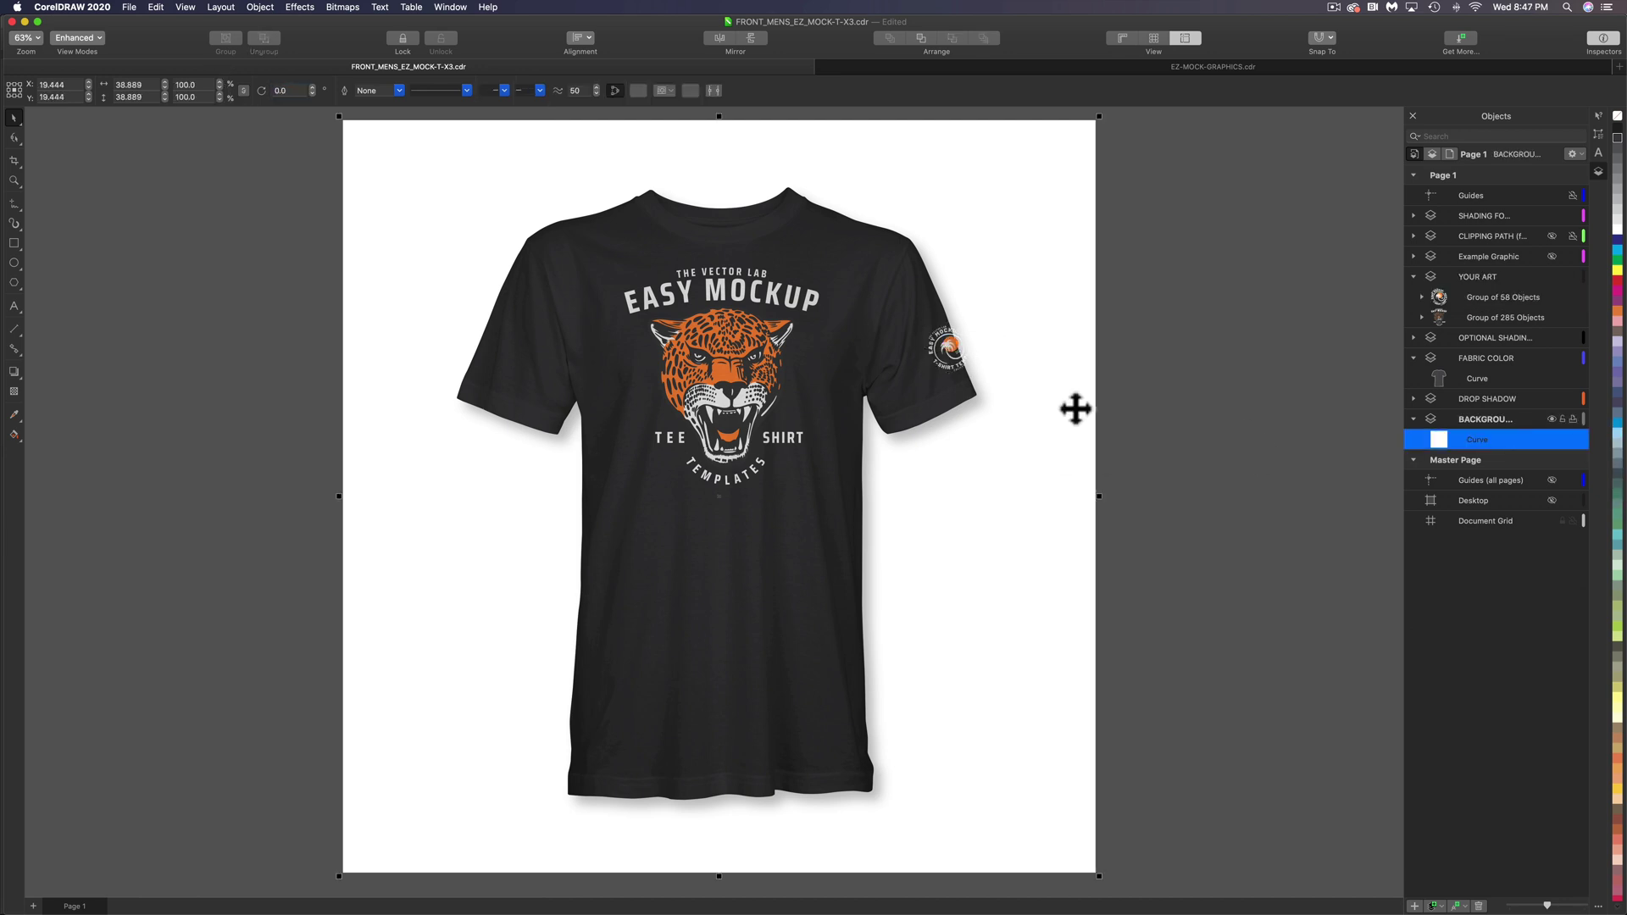
Step: Fill the background blue and show the Shirt Outline inside the CLIPPING PATH layer
left_click(1617, 422)
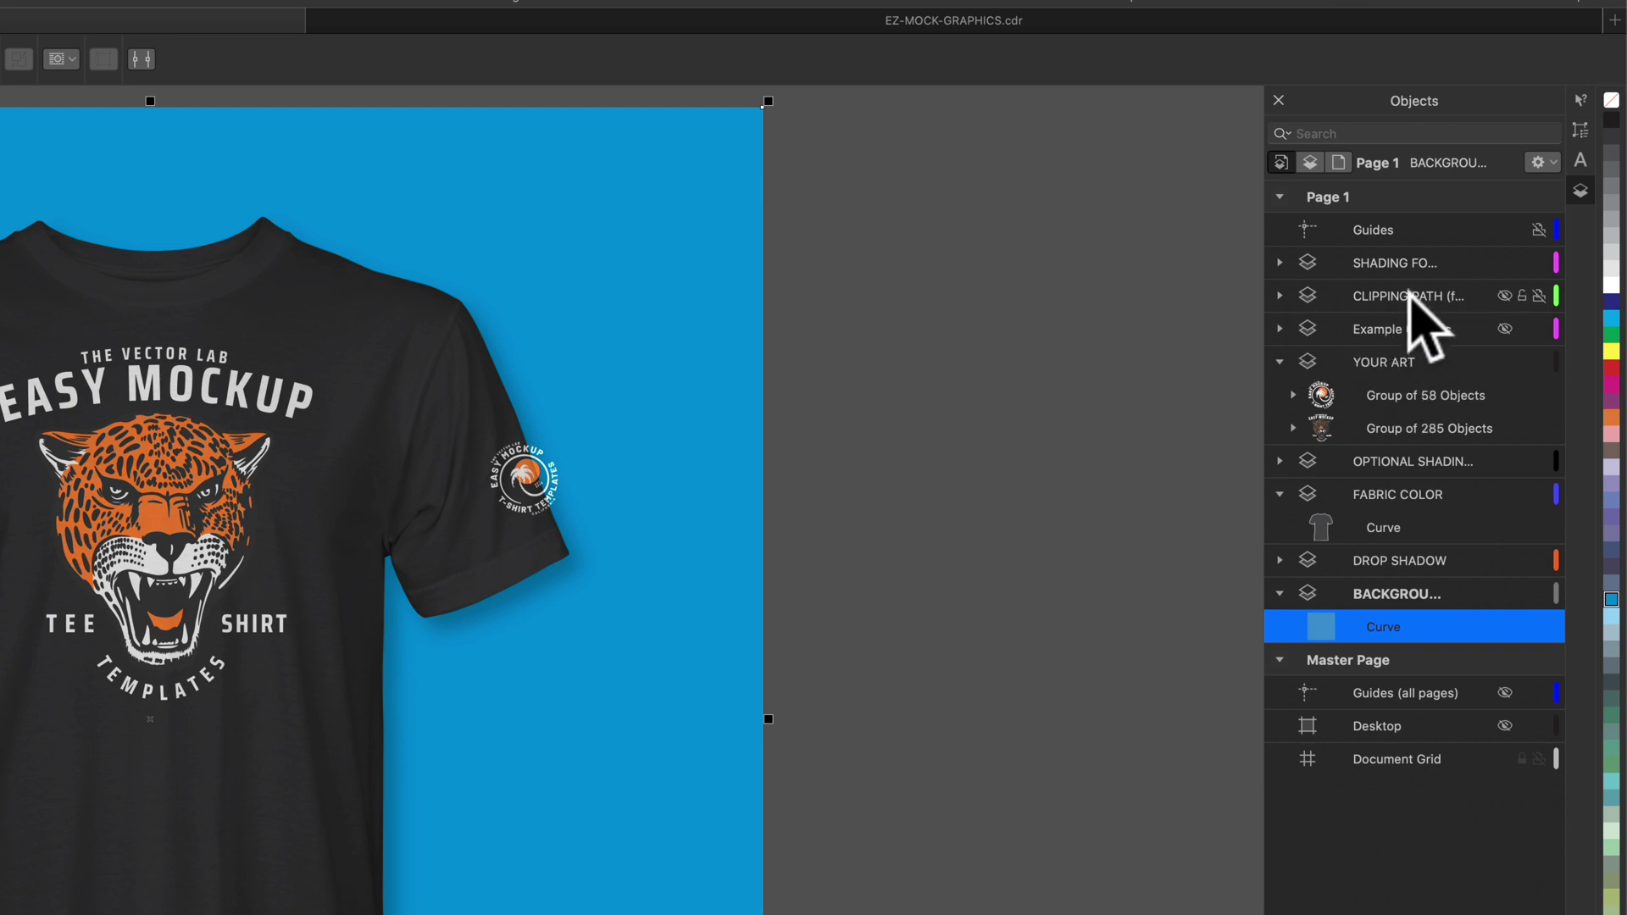
left_click(1280, 296)
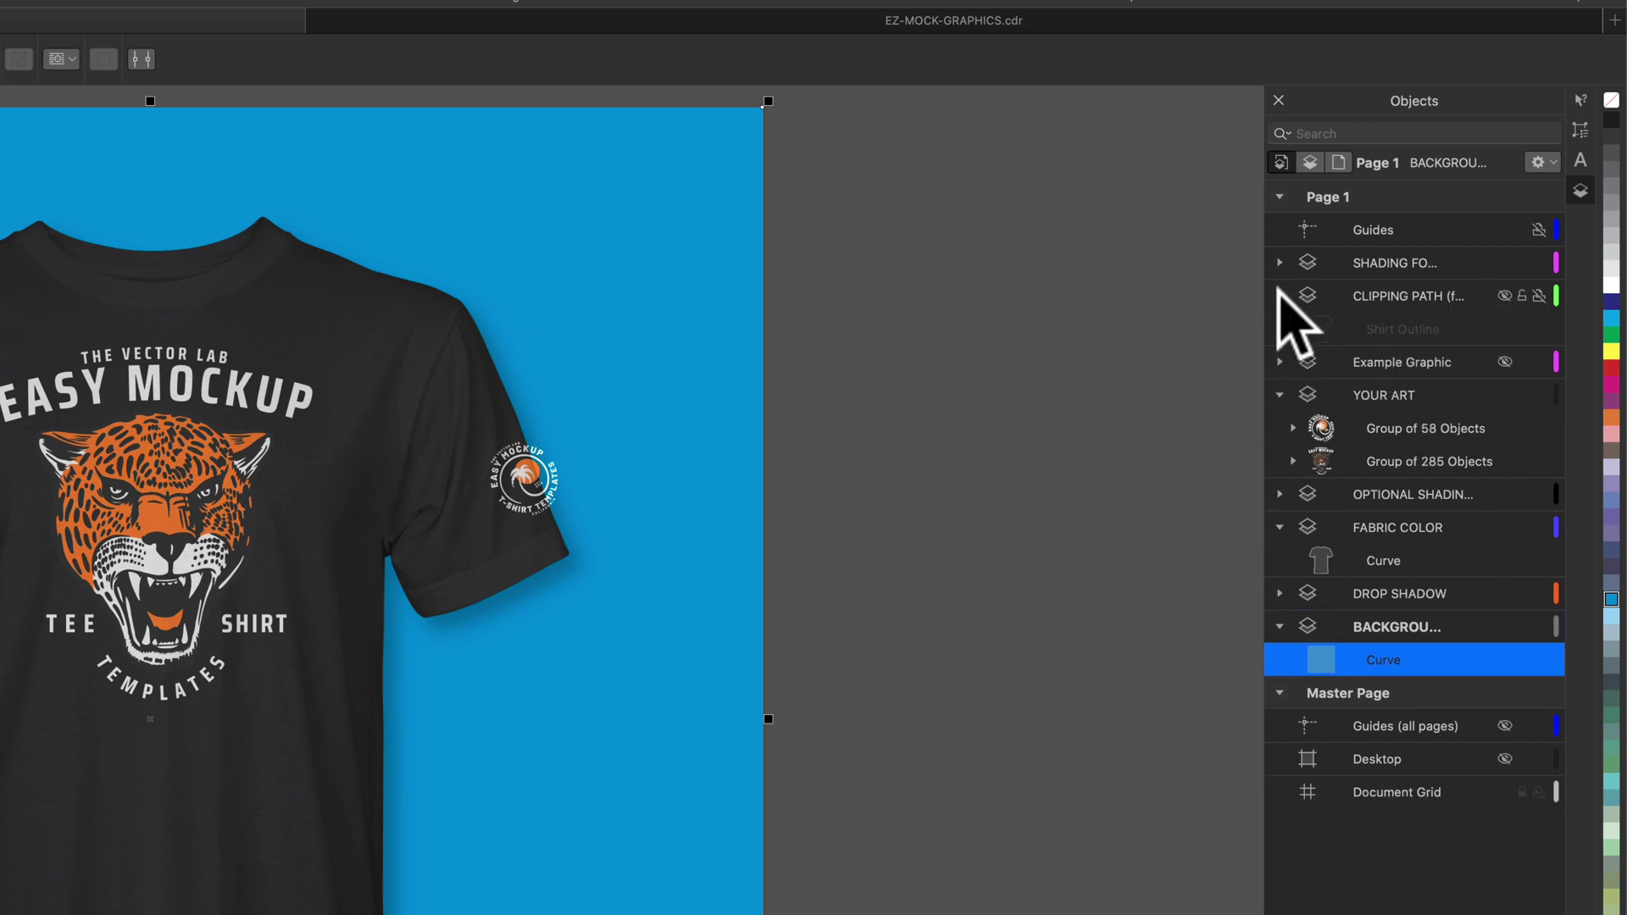
left_click(1506, 294)
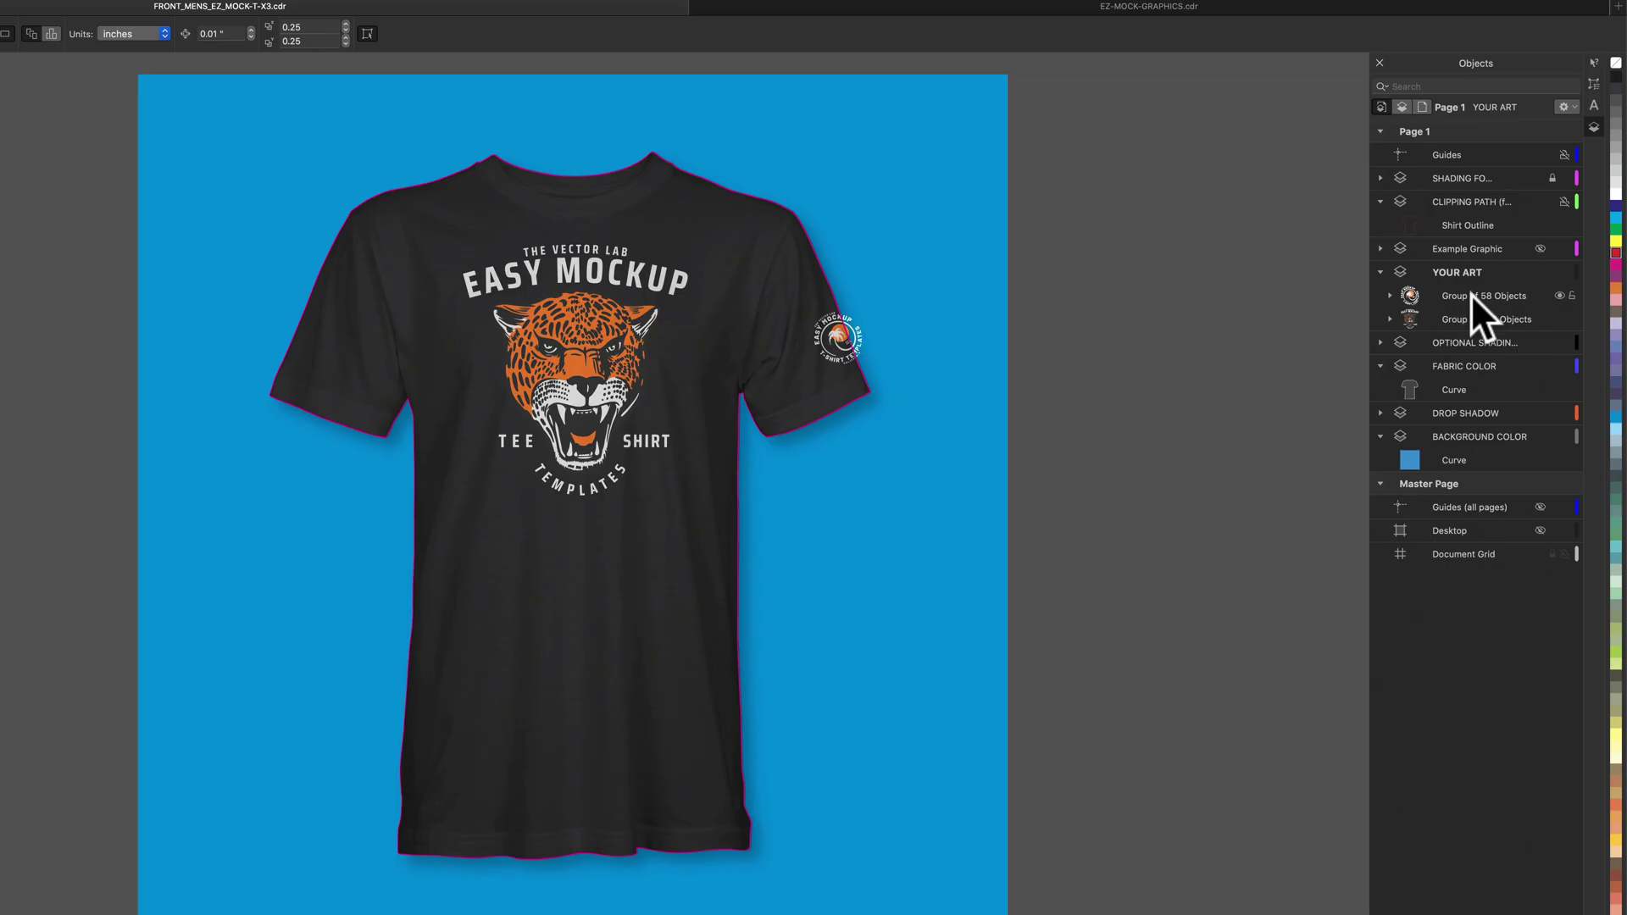
Step: PowerClip the sleeve logo inside the Shirt Outline frame
left_click(839, 343)
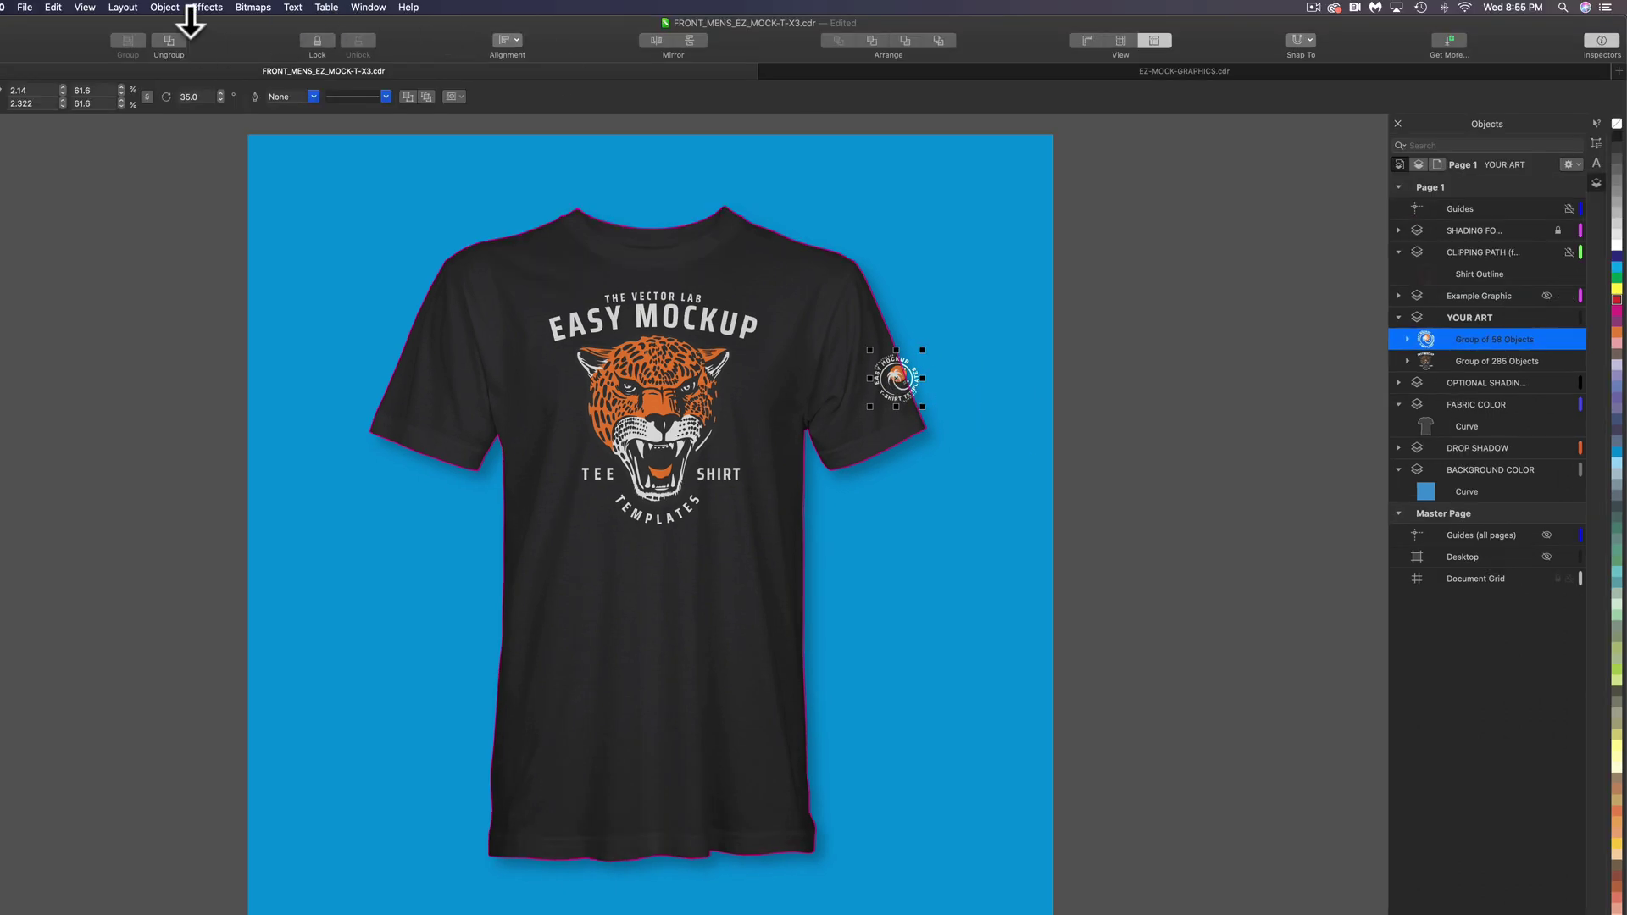
left_click(162, 7)
mouse_move(186, 55)
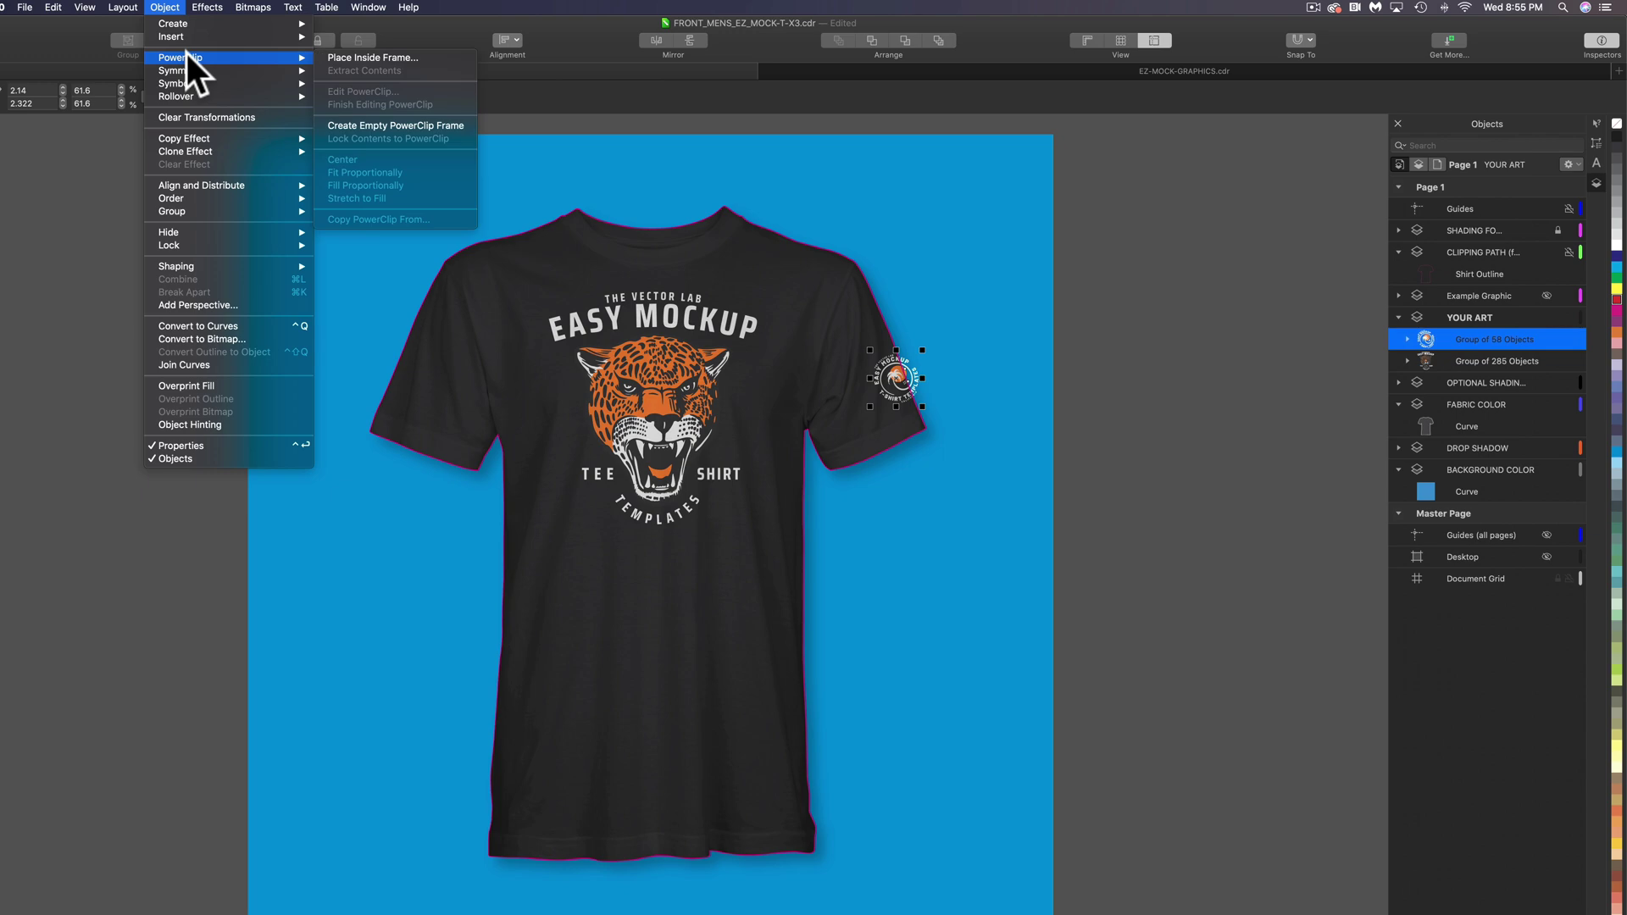
left_click(395, 59)
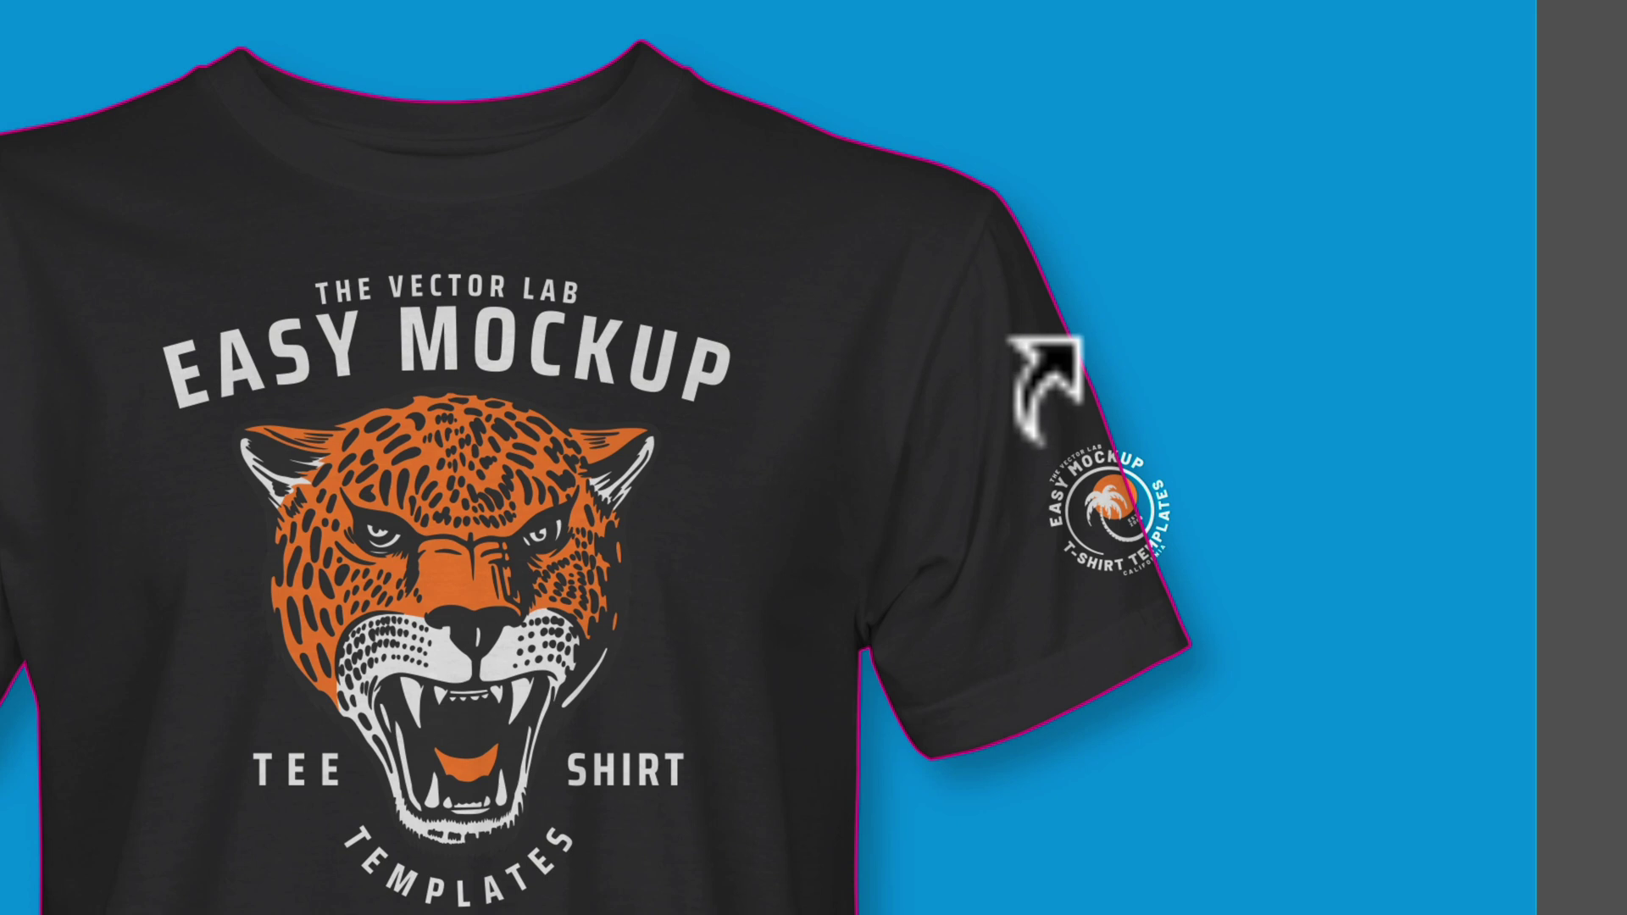
left_click(1022, 366)
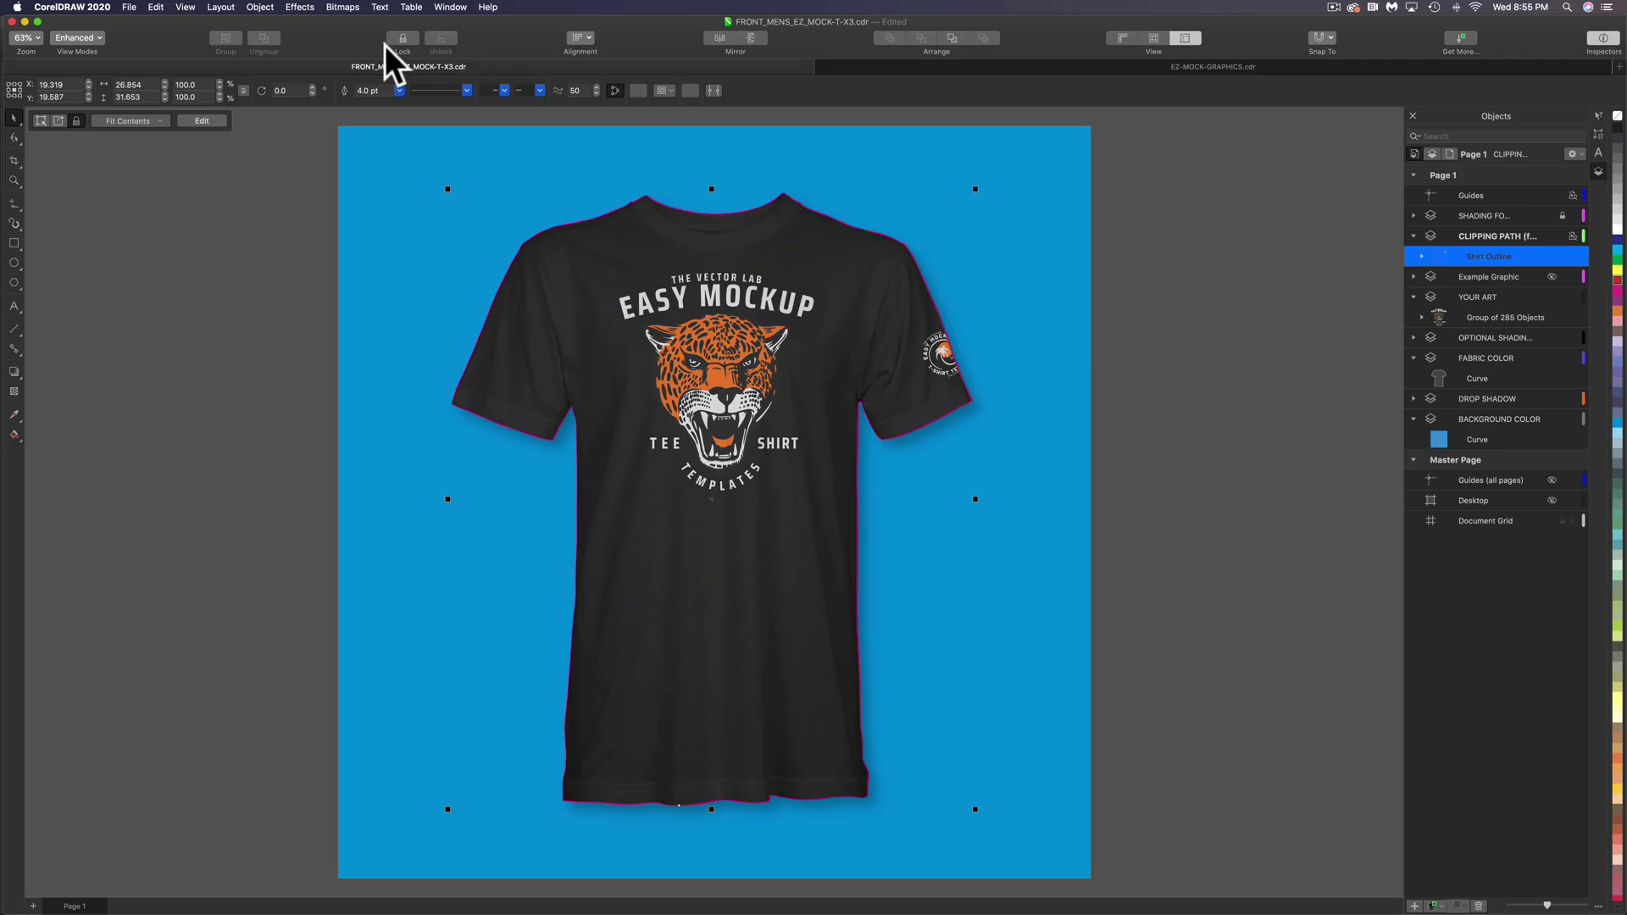
Step: Set the Shirt Outline's outline width to None and zoom in on the sleeve logo
left_click(399, 89)
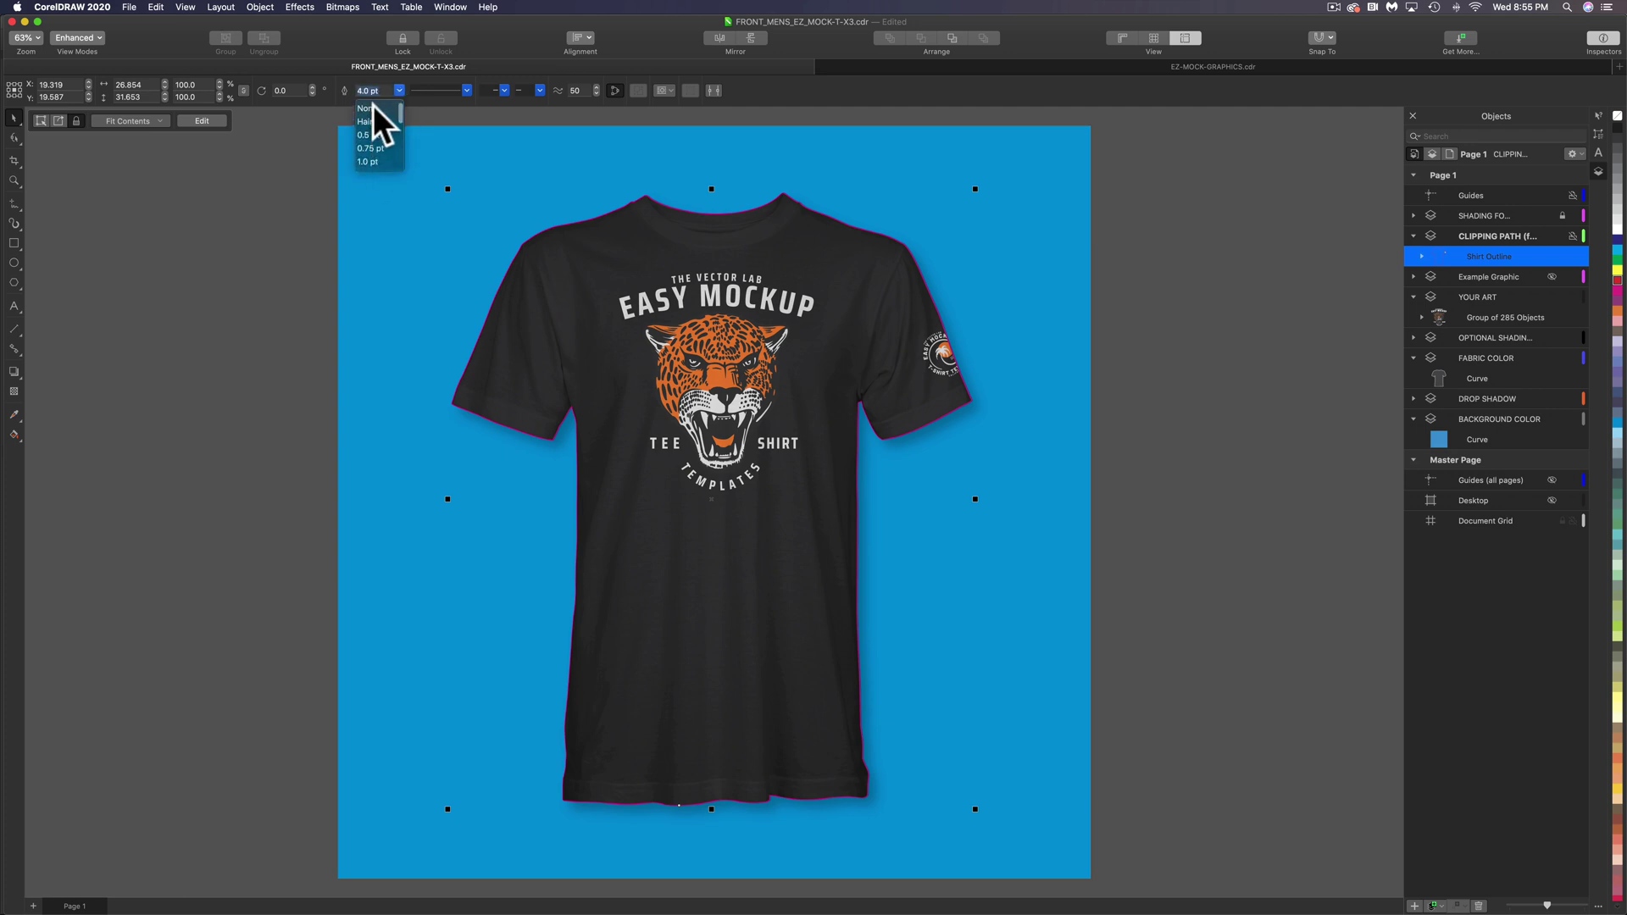
left_click(373, 107)
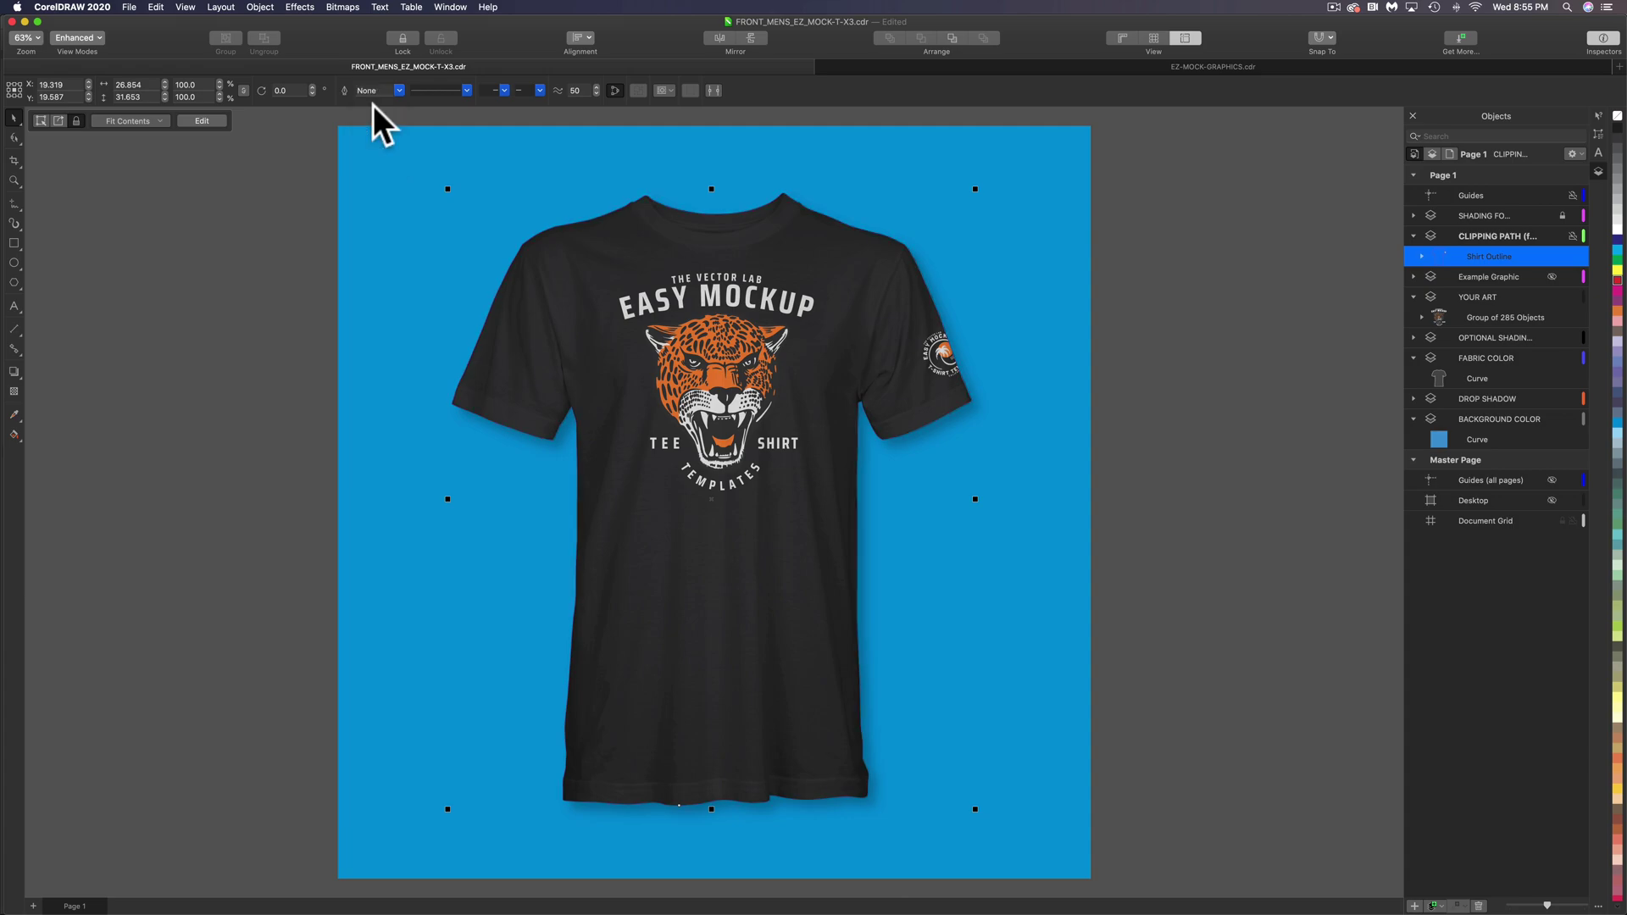
key("Escape")
scroll(749, 341, "up", 5)
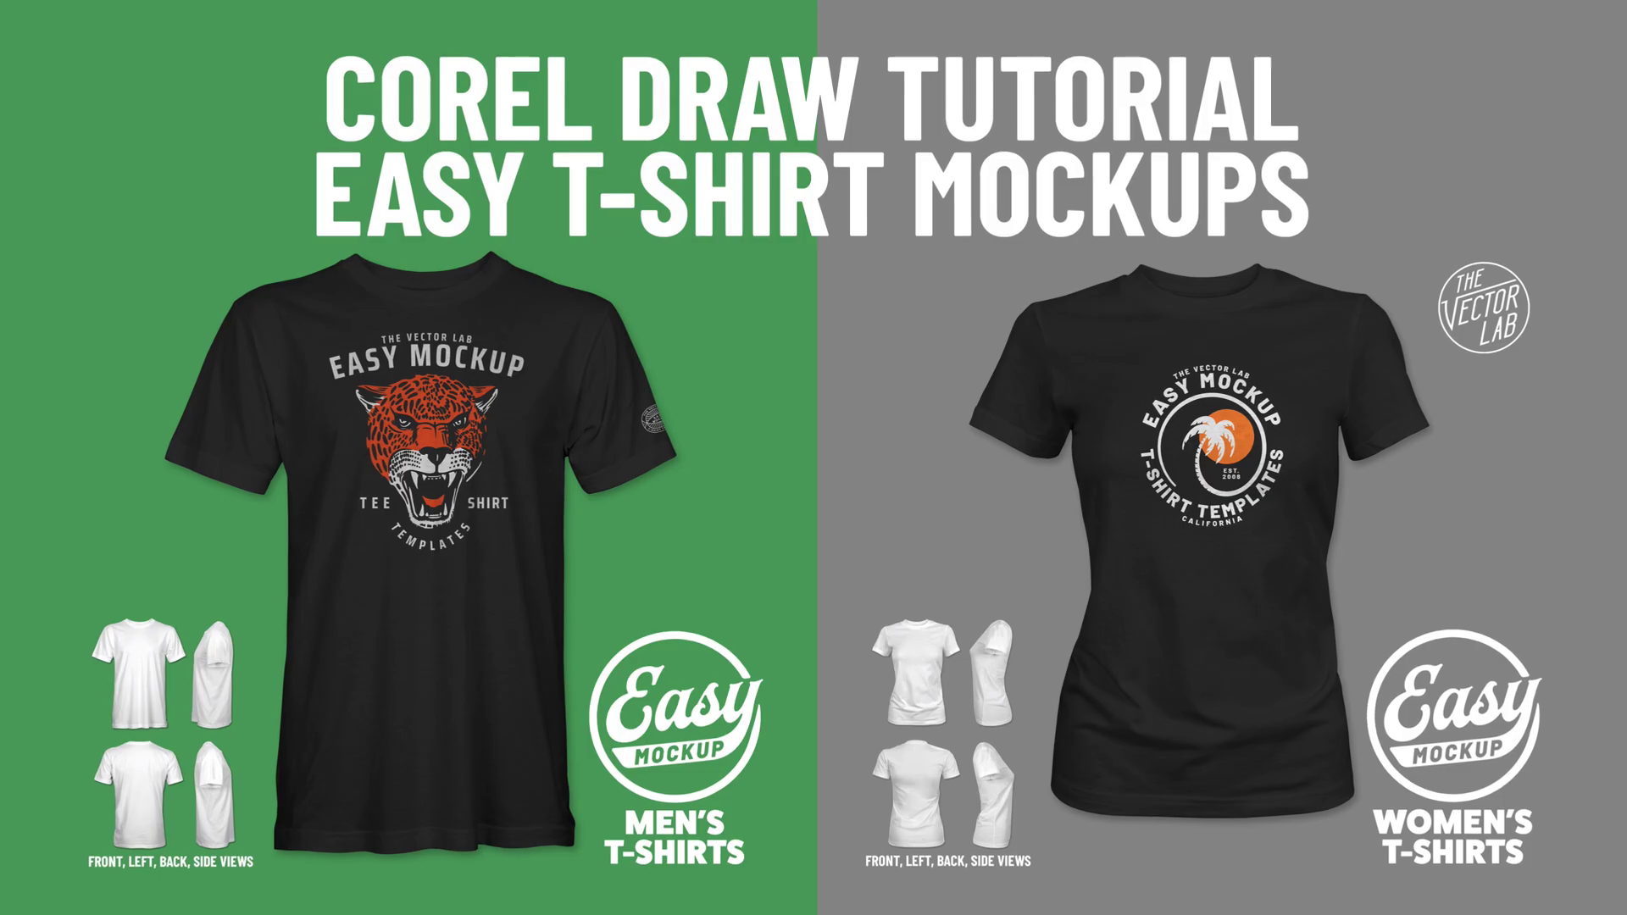